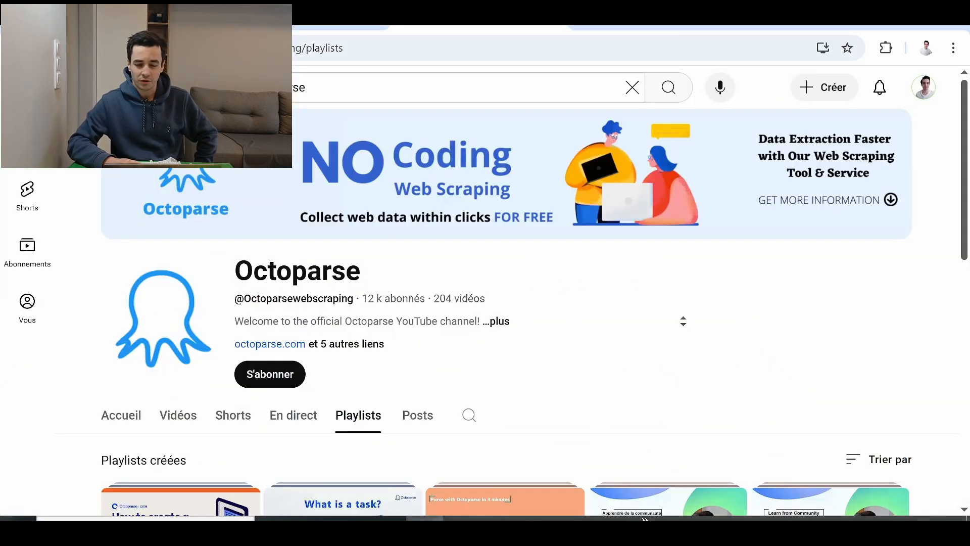
scroll(597, 210, down, 8)
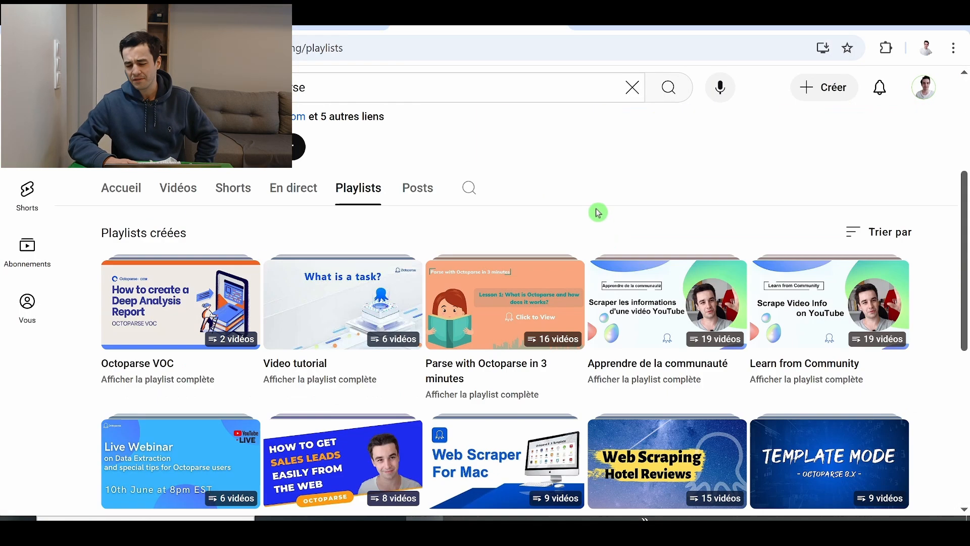
scroll(614, 222, up, 4)
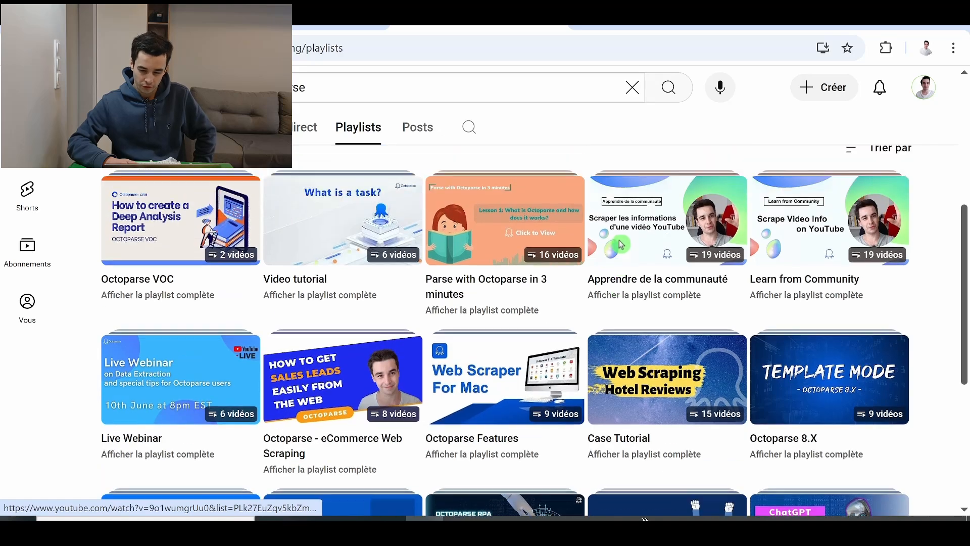
scroll(592, 216, down, 2)
scroll(592, 217, up, 3)
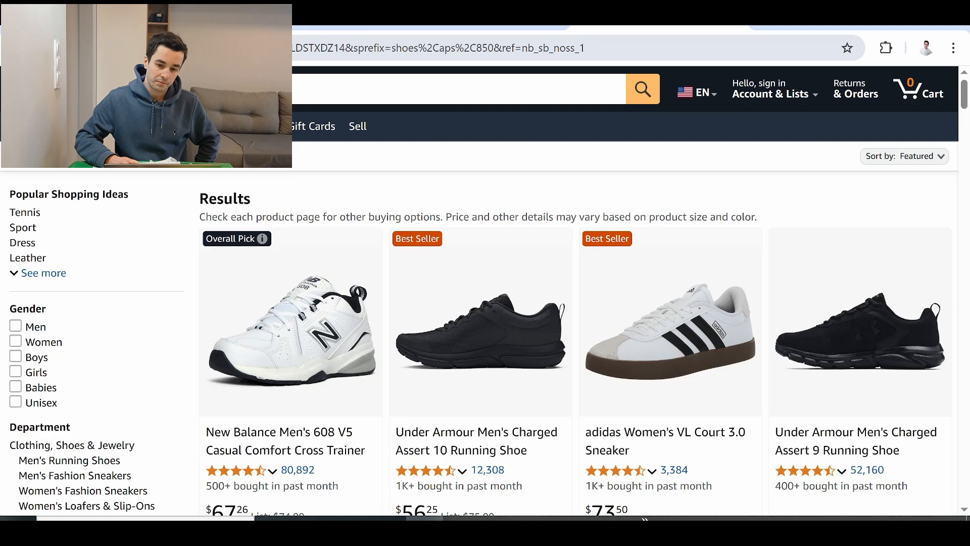
- Copy the Amazon shoes search results URL and start a new Octoparse task from it
key(ctrl+l)
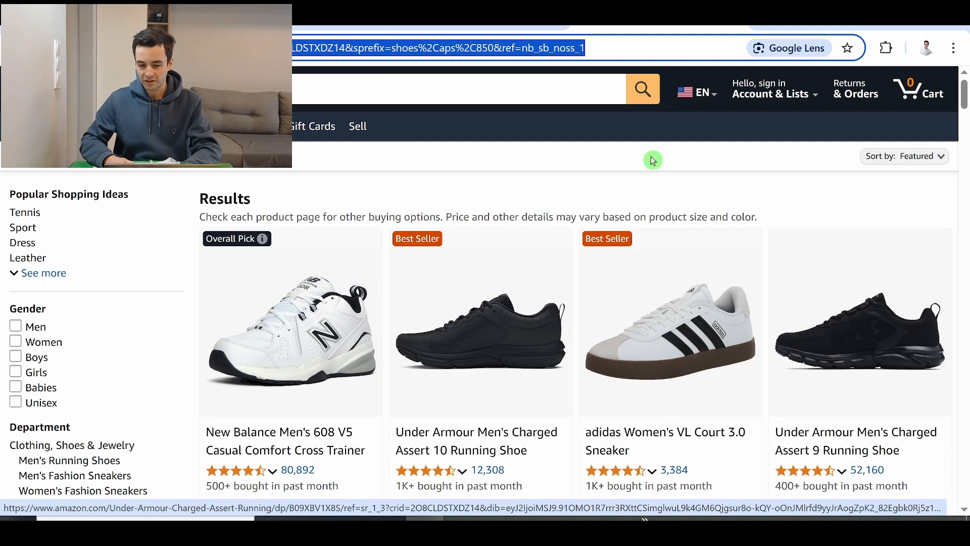
key(alt+Tab)
text(https://www.amazon.com/s?k=shoes&crid=2O8CLDSTXDZ14&sprefix=shoes%2Caps%2C850&ref=nb_sb_noss_1)
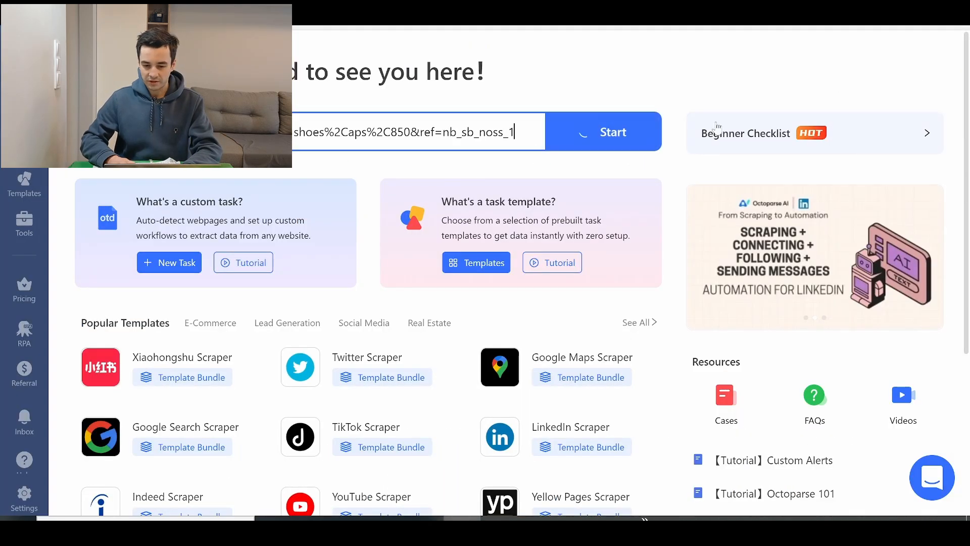
click(609, 133)
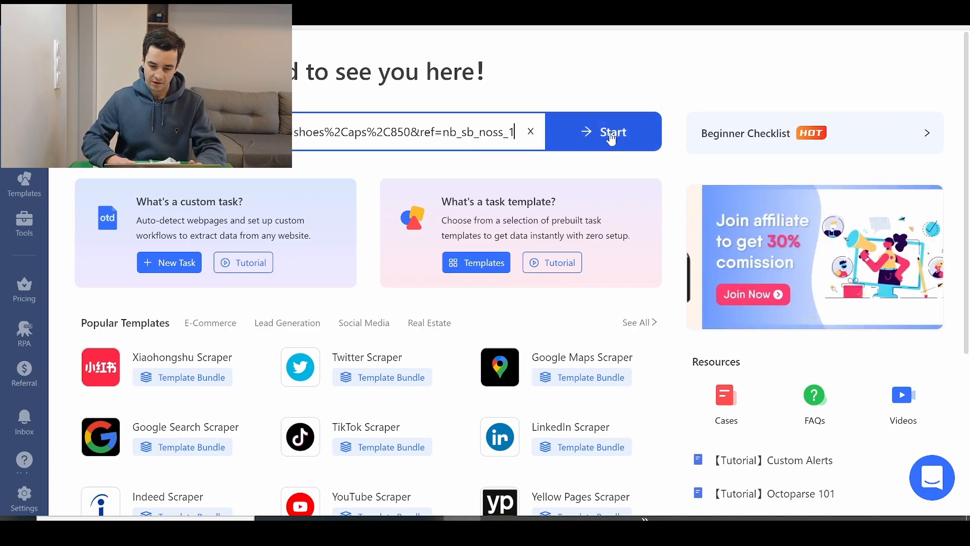
- Switch back to the Amazon results in the browser and examine the listed shoes and the New Balance Men's 608 V5 rating breakdown
key(alt+Tab)
scroll(475, 144, down, 19)
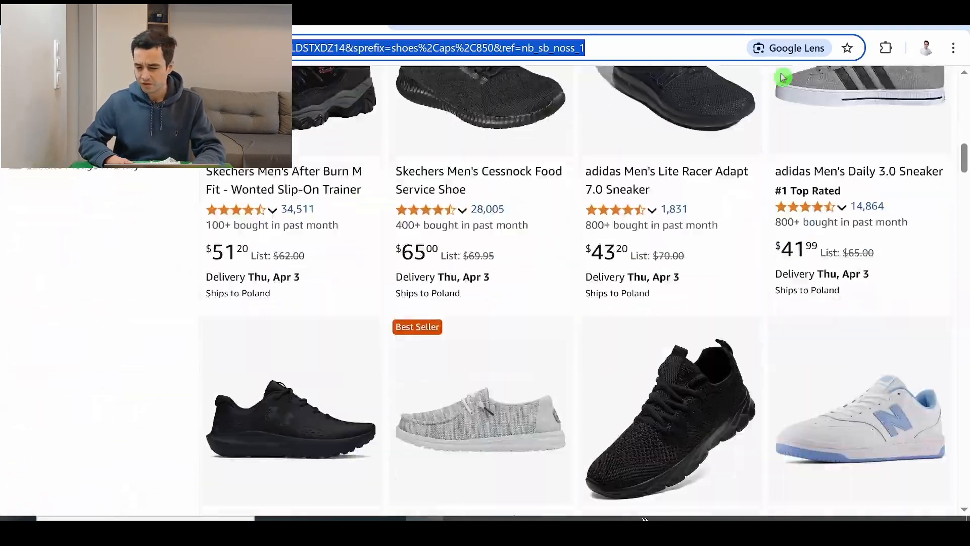
drag(965, 204, 960, 111)
scroll(448, 228, up, 1)
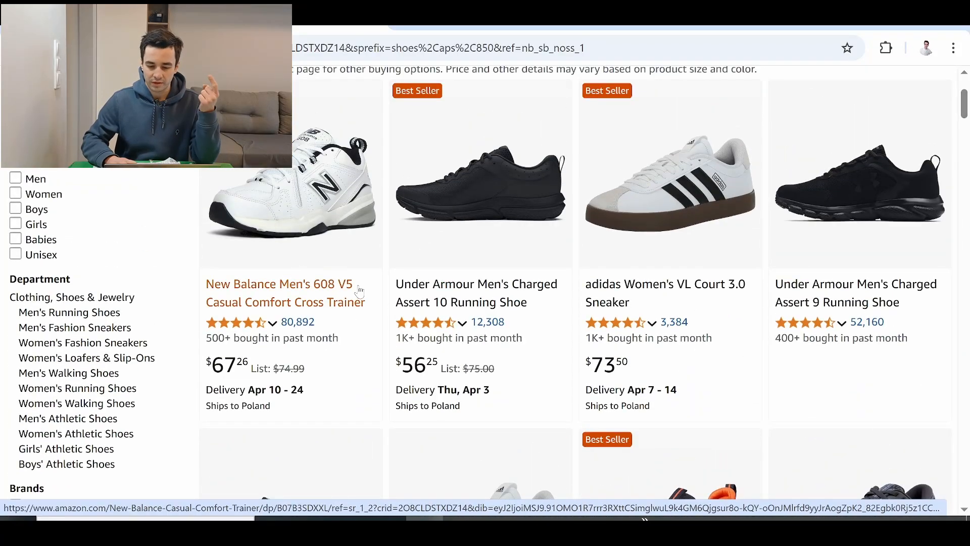
click(271, 322)
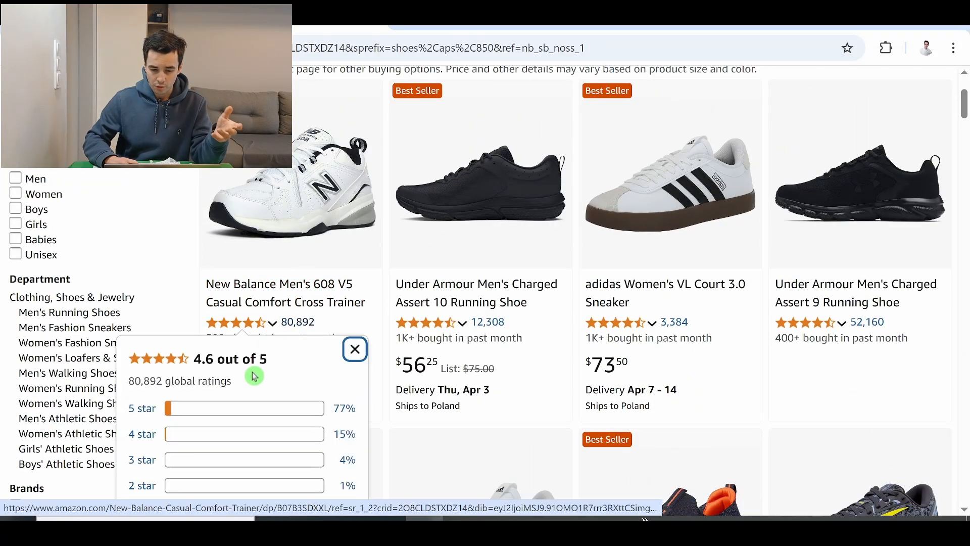
scroll(492, 253, down, 3)
- Open the New Balance Men's 608 V5 product page in a new tab and examine the ASIN in its product details
right_click(347, 143)
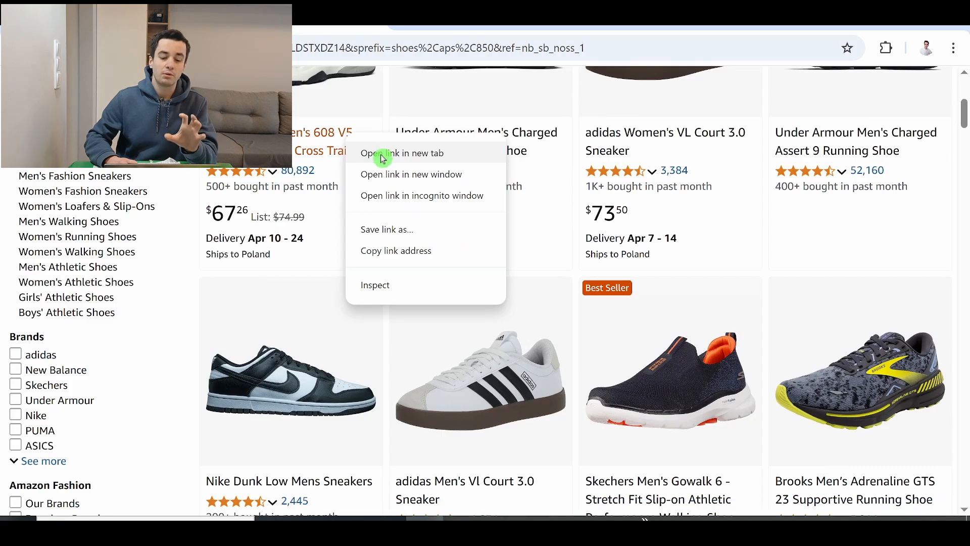
click(382, 156)
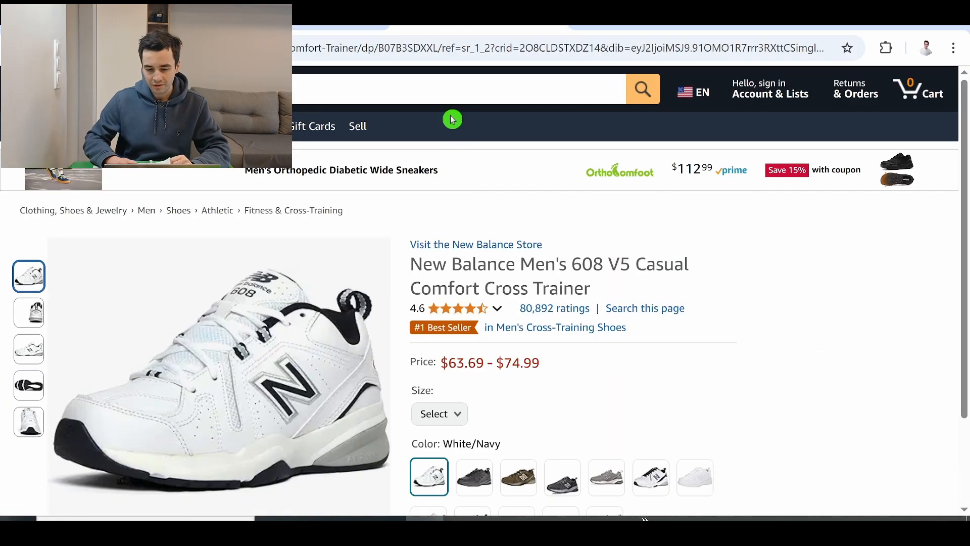
scroll(286, 304, down, 20)
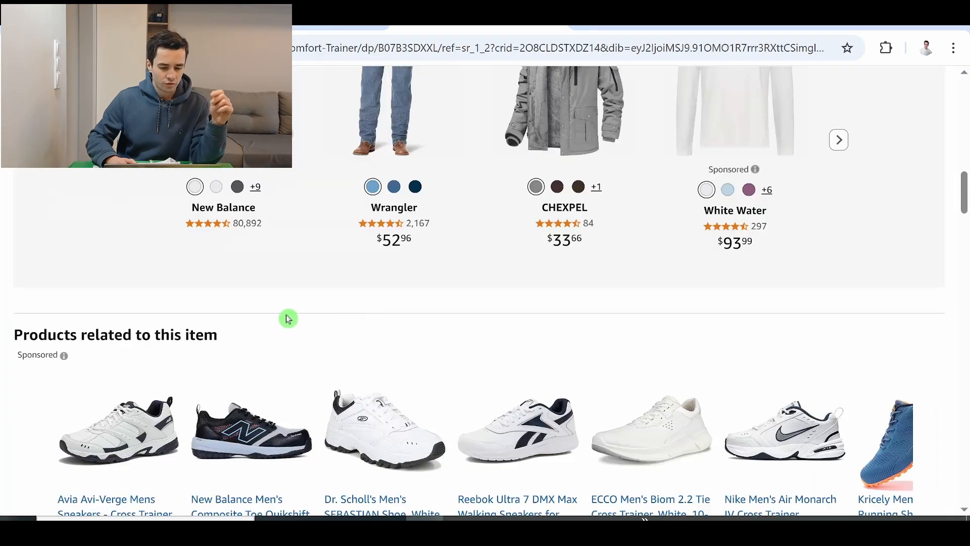
scroll(286, 304, down, 15)
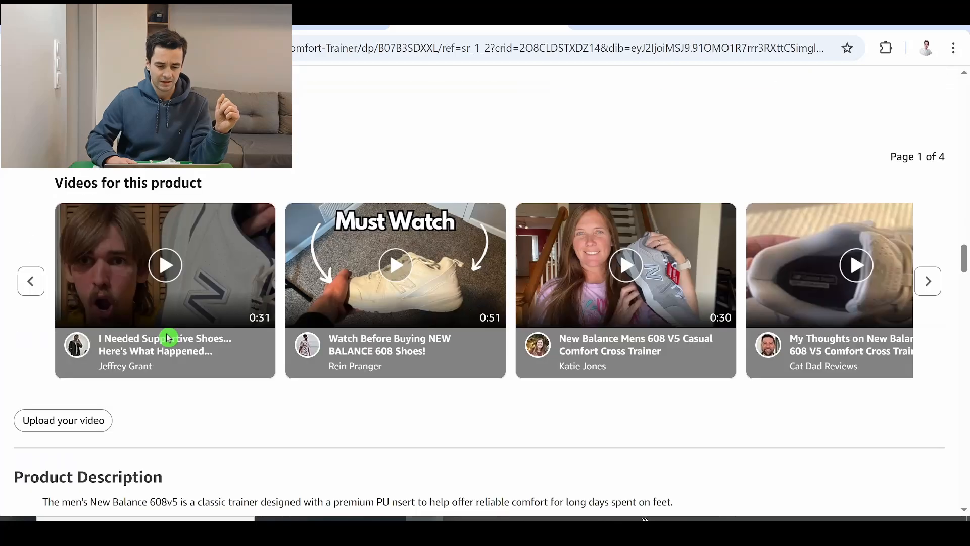
scroll(169, 340, up, 5)
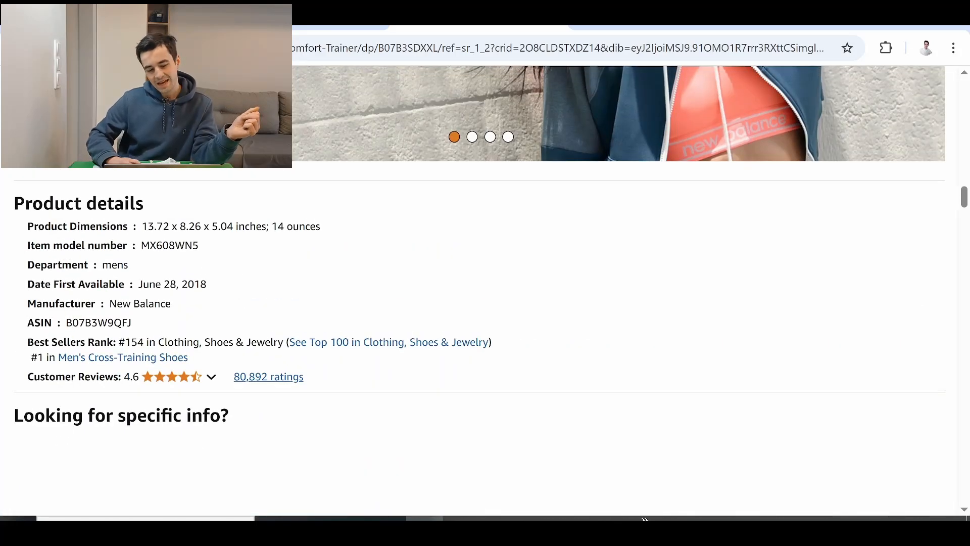
drag(41, 322, 144, 321)
click(152, 322)
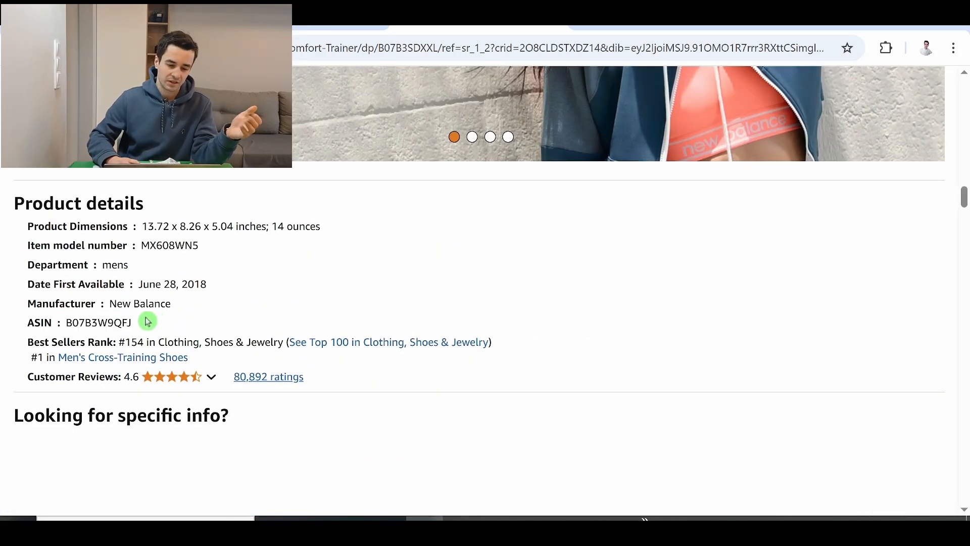
drag(33, 322, 132, 322)
click(28, 323)
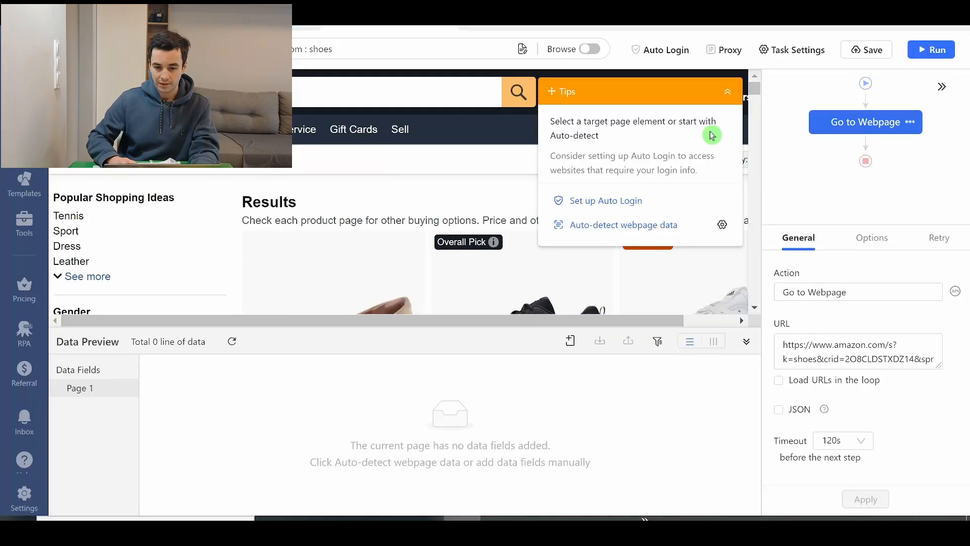
- In the Octoparse workflow, add a Loop after Go to Webpage and set its loop mode to Variable List
click(727, 96)
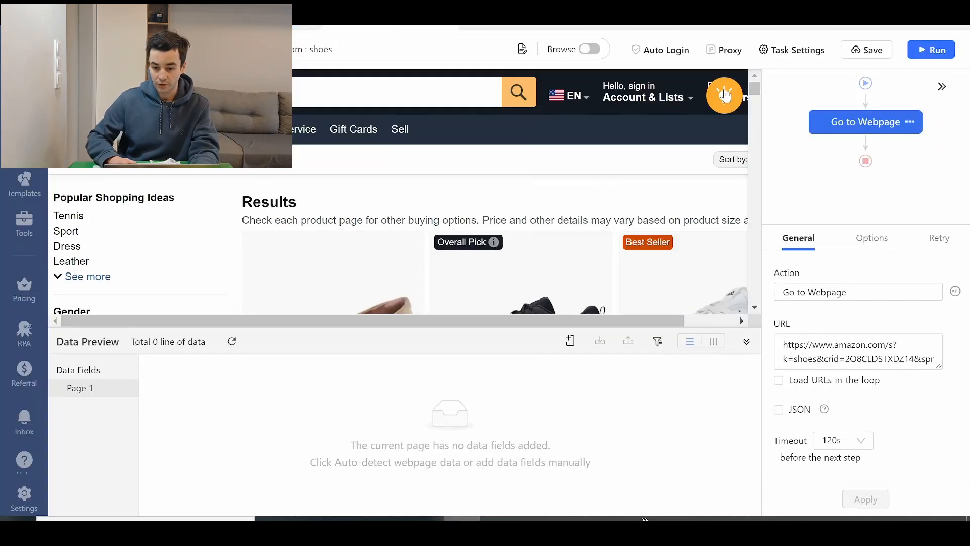
click(866, 143)
click(883, 167)
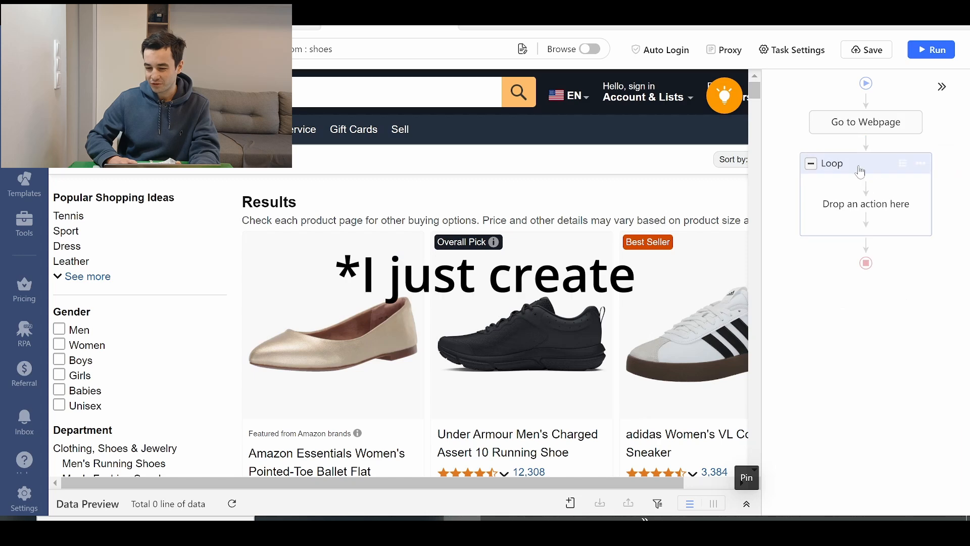
click(848, 328)
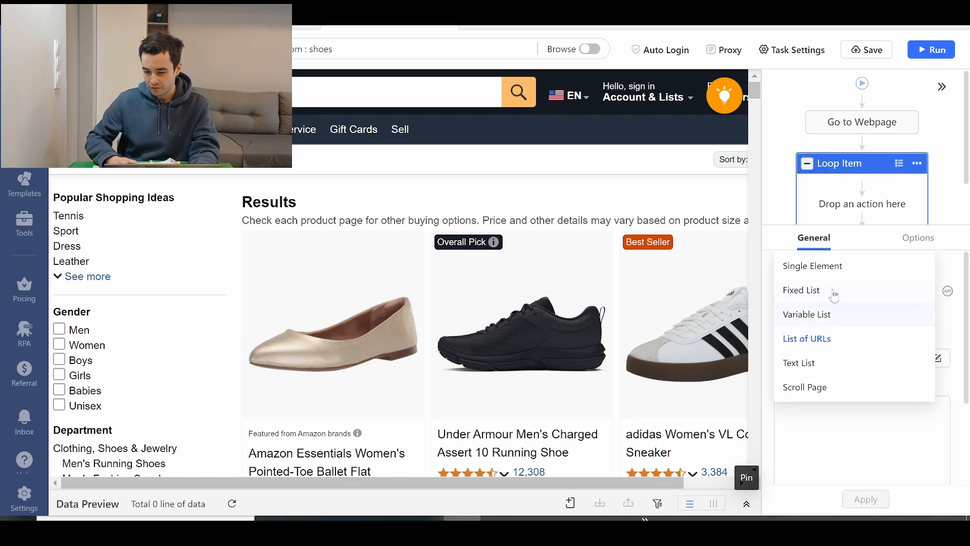
click(834, 315)
- Enable a 1s wait before action for the Loop Item and apply the setting
click(906, 244)
click(854, 290)
click(853, 309)
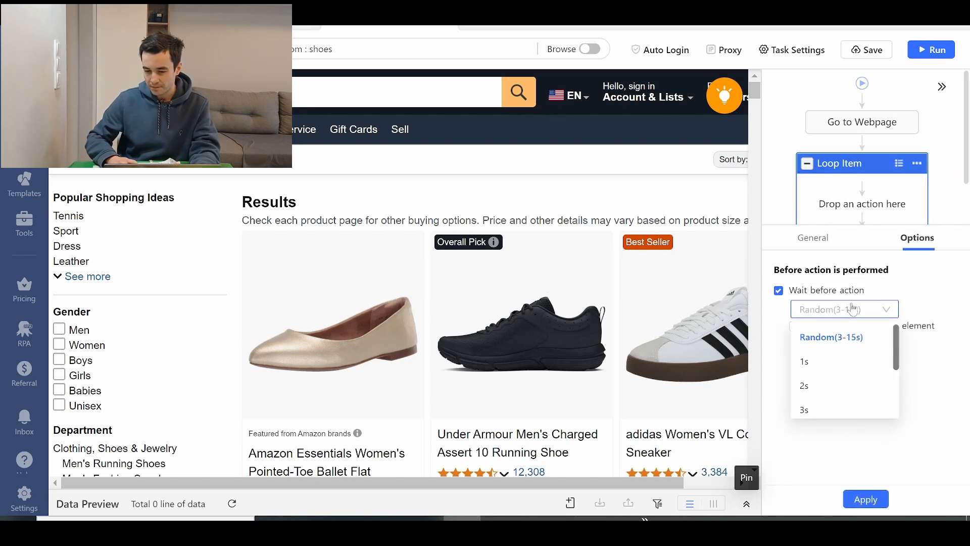
click(826, 359)
click(865, 499)
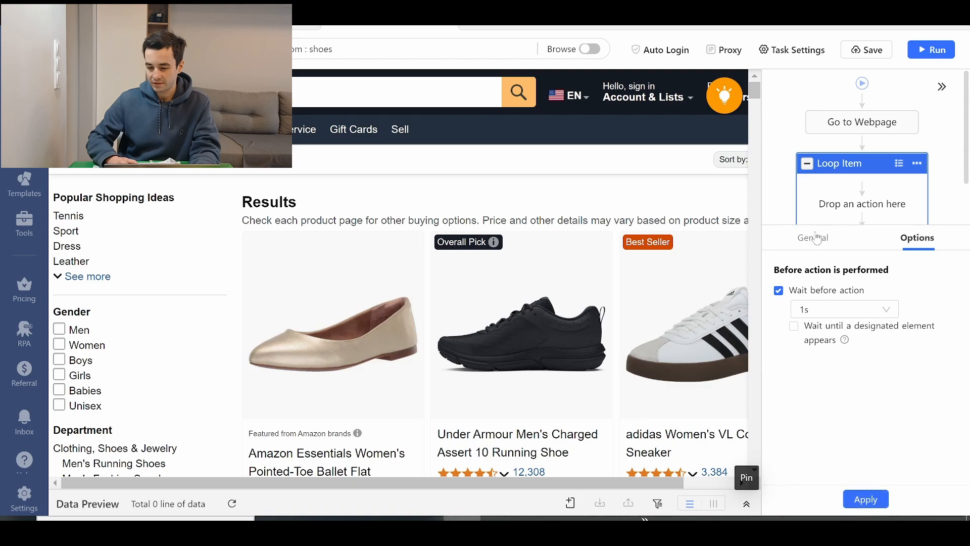
click(600, 387)
- Switch to the Amazon results in the browser and inspect a product card's HTML to locate its container div
click(424, 526)
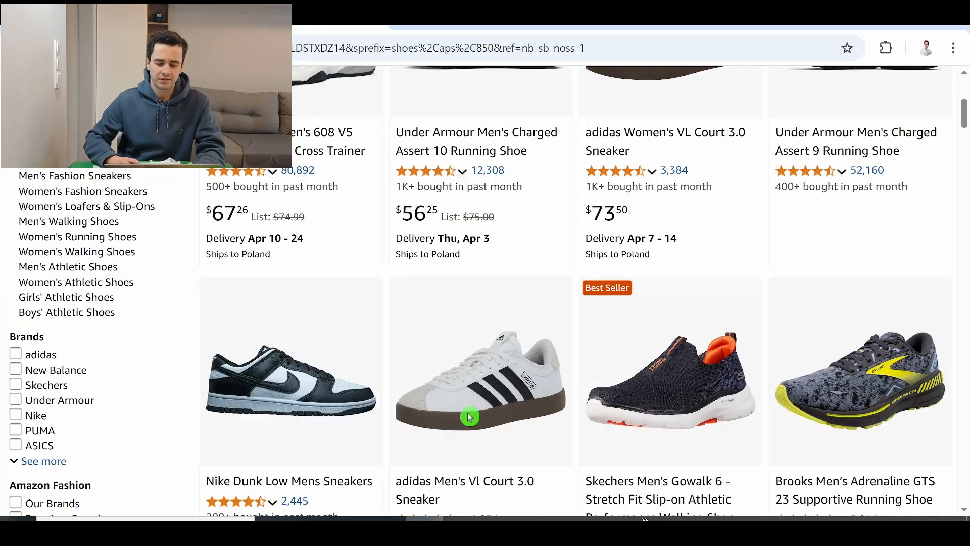
right_click(350, 306)
click(383, 457)
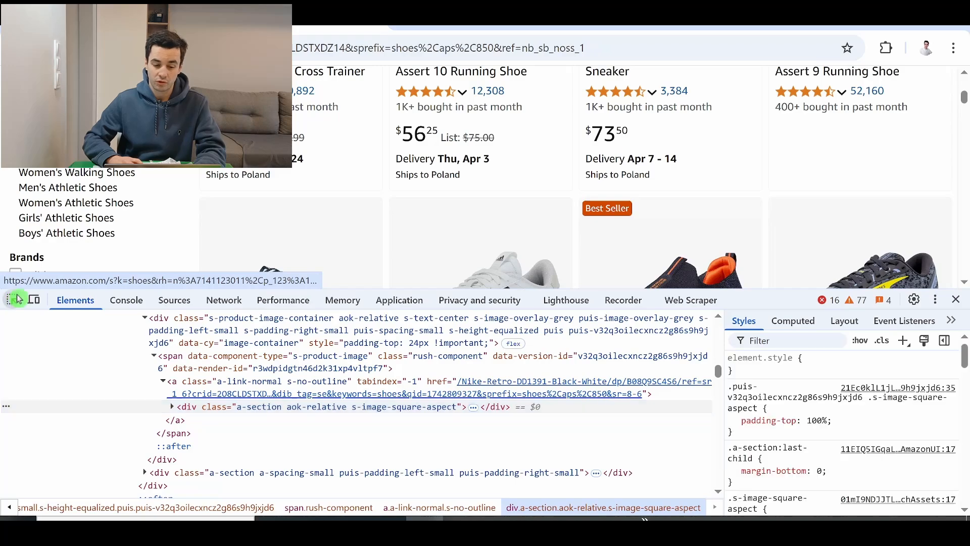
click(375, 216)
scroll(151, 381, up, 3)
scroll(130, 392, down, 2)
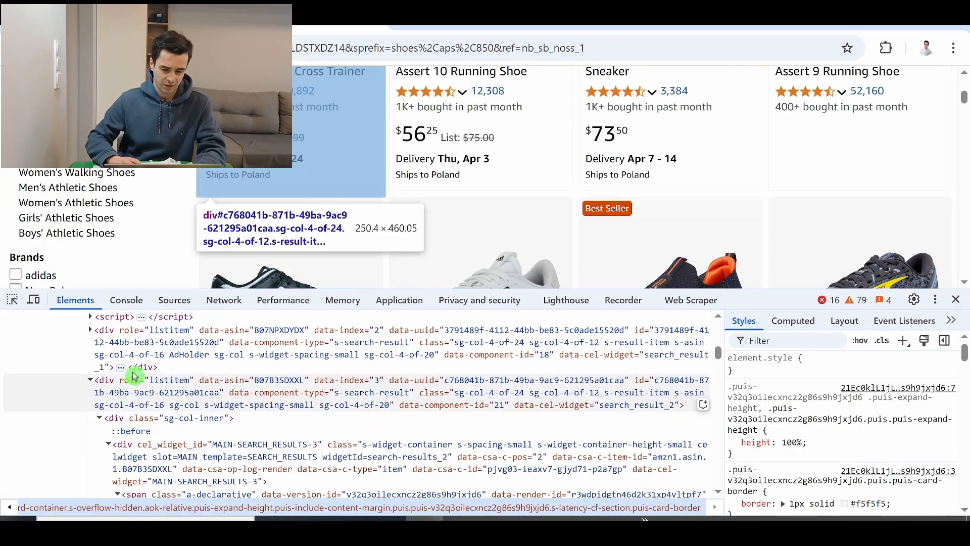
scroll(111, 396, up, 3)
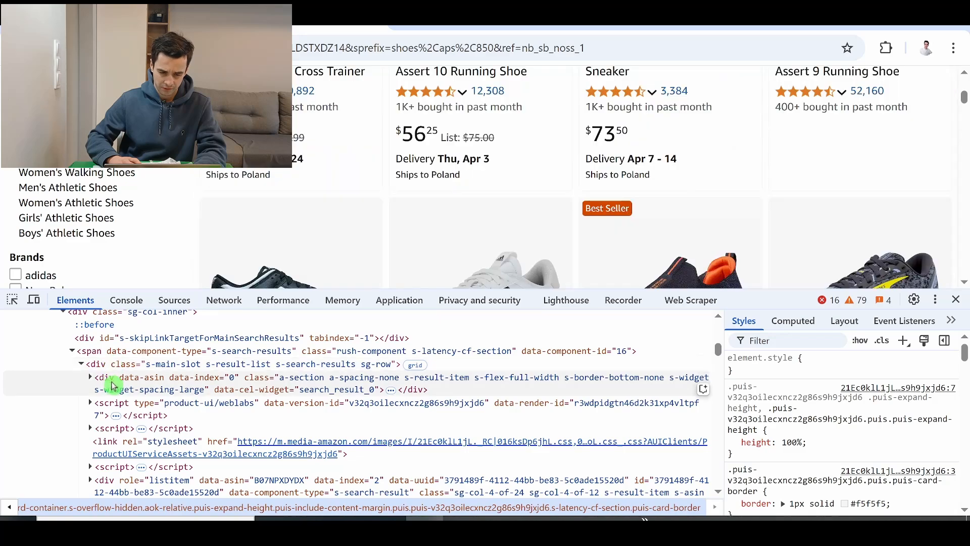
scroll(102, 376, down, 3)
scroll(126, 455, up, 2)
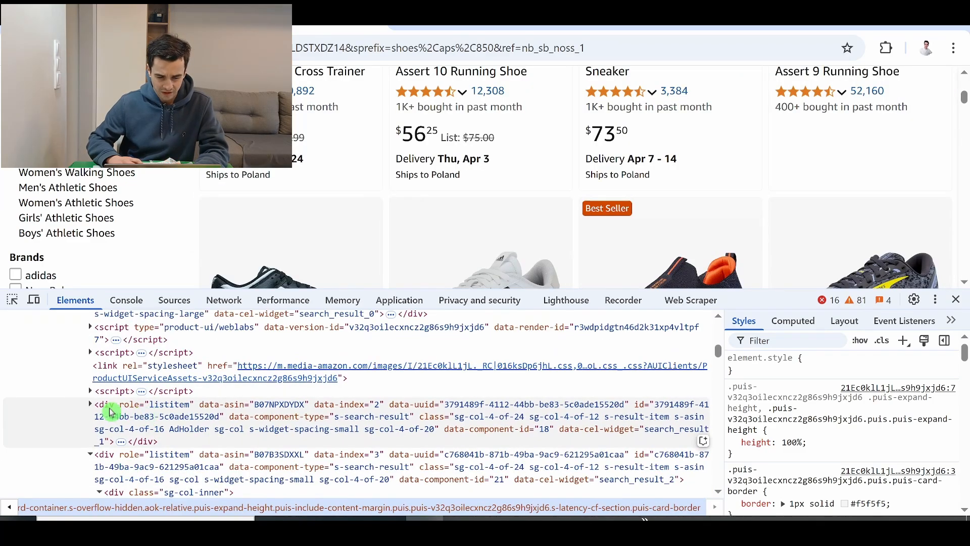
double_click(159, 454)
scroll(252, 386, down, 2)
scroll(218, 412, up, 1)
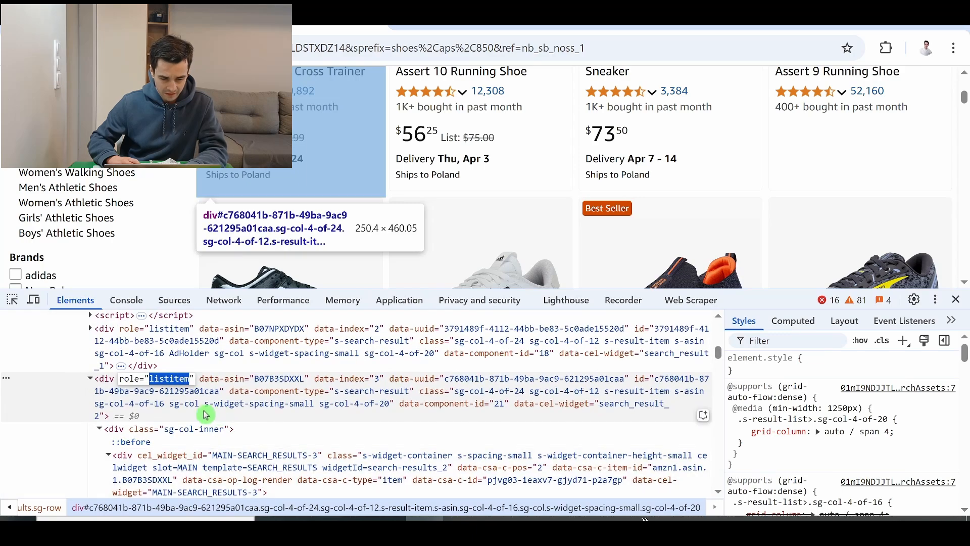
key(Escape)
key(ctrl+f)
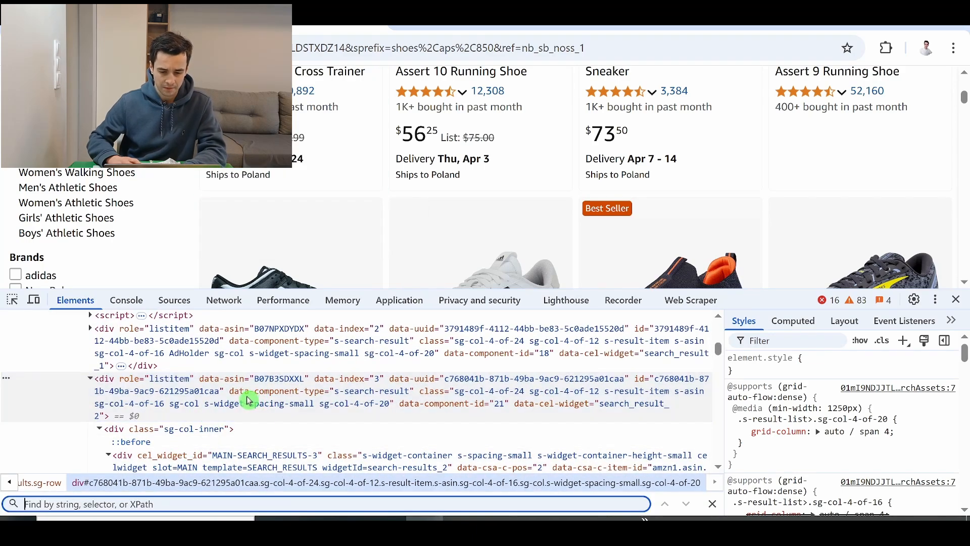
text(//div[@role="listitem"])
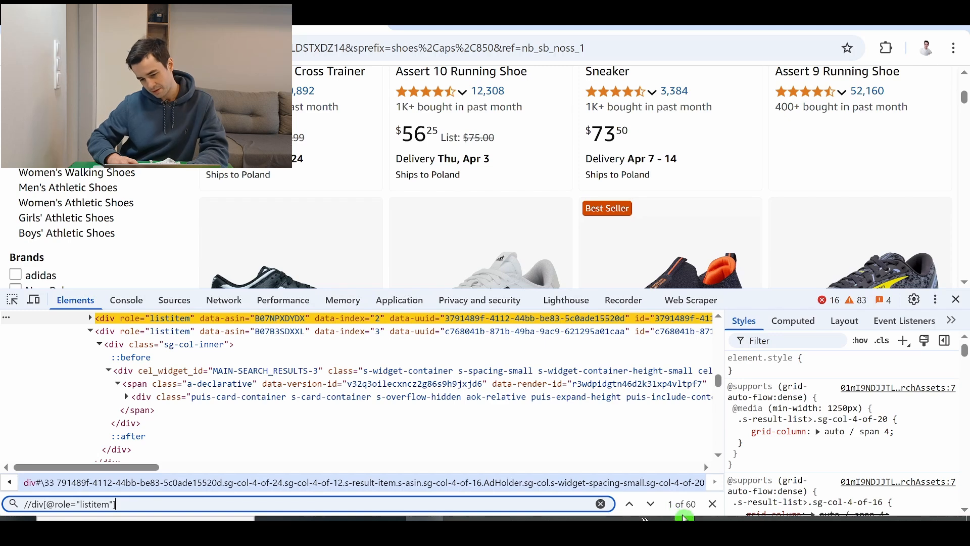
scroll(225, 350, up, 2)
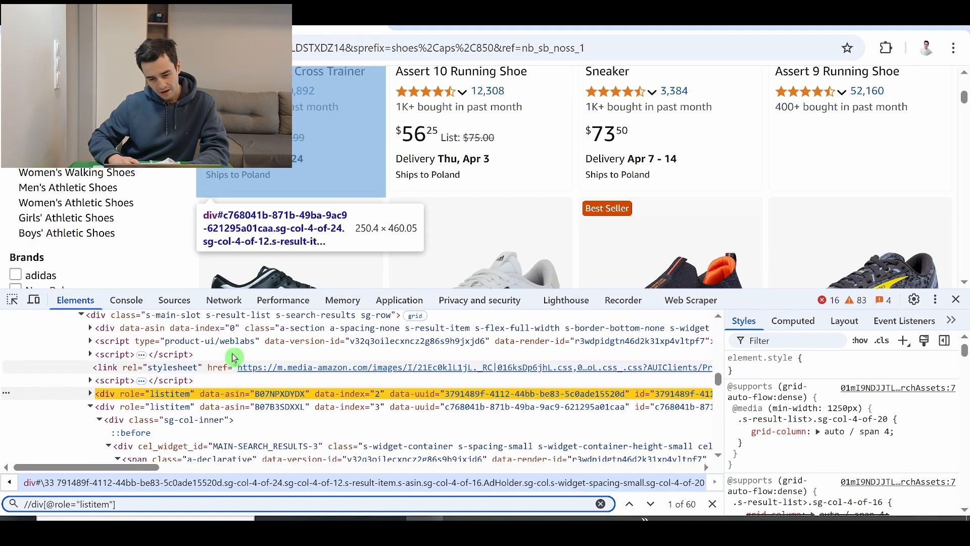
scroll(264, 407, right, 3)
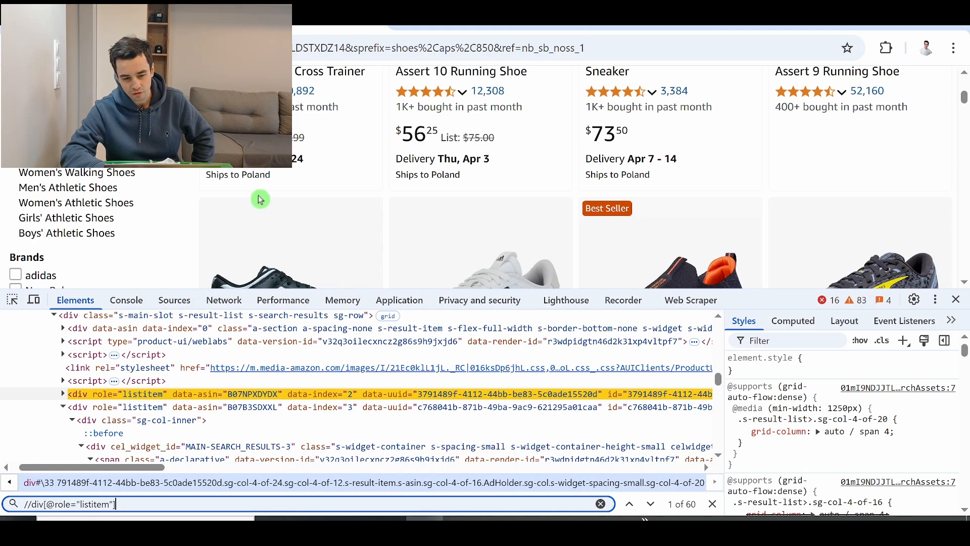
scroll(260, 199, down, 1)
scroll(309, 227, down, 3)
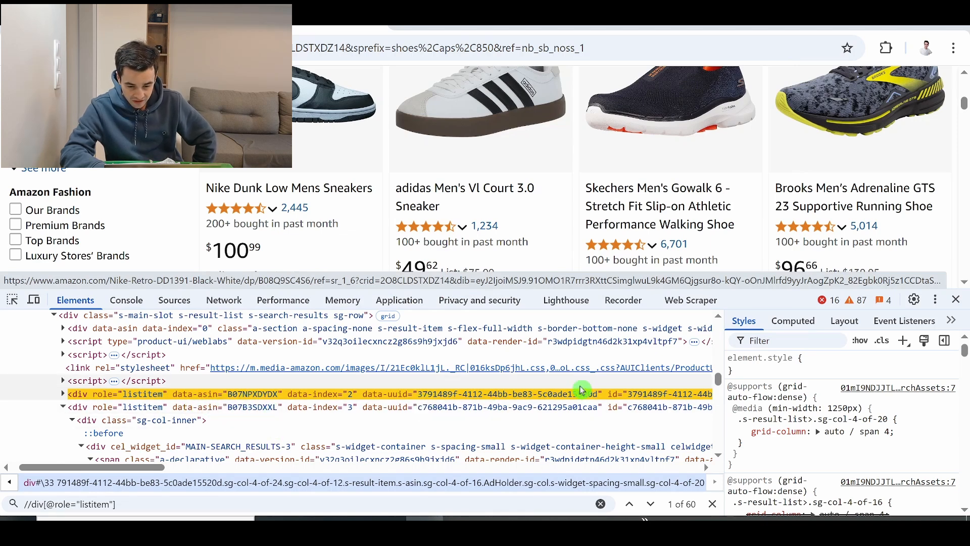
scroll(598, 404, right, 1)
scroll(598, 404, down, 2)
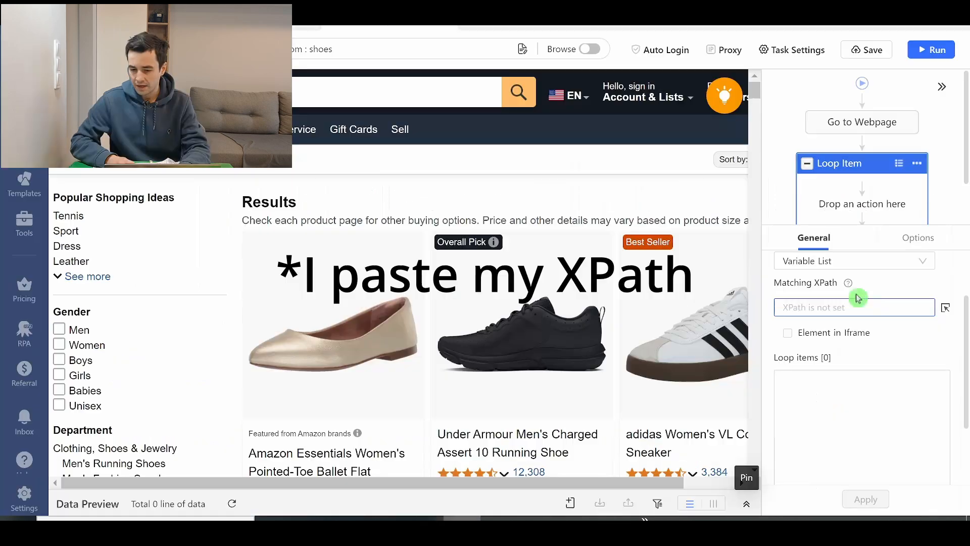
text(//div[@role="listitem"])
click(890, 496)
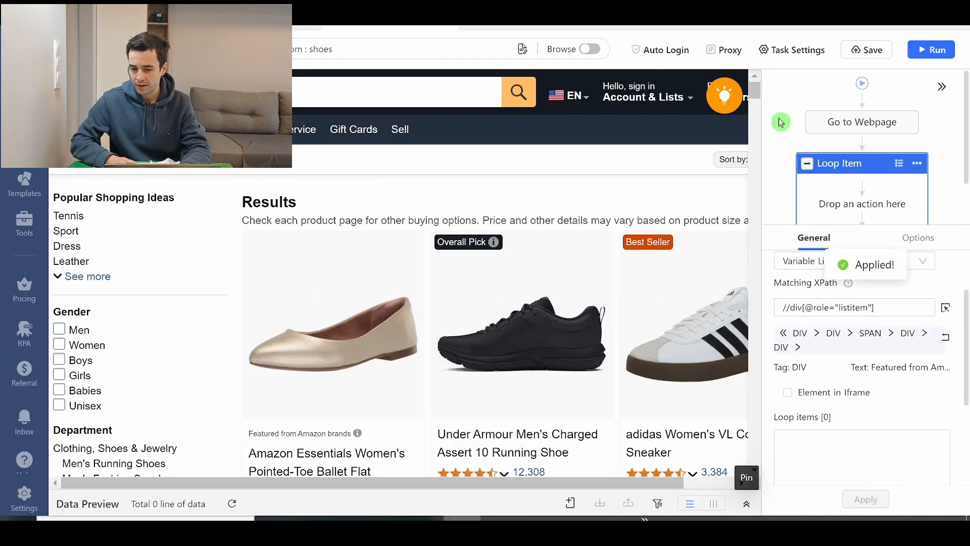
click(814, 160)
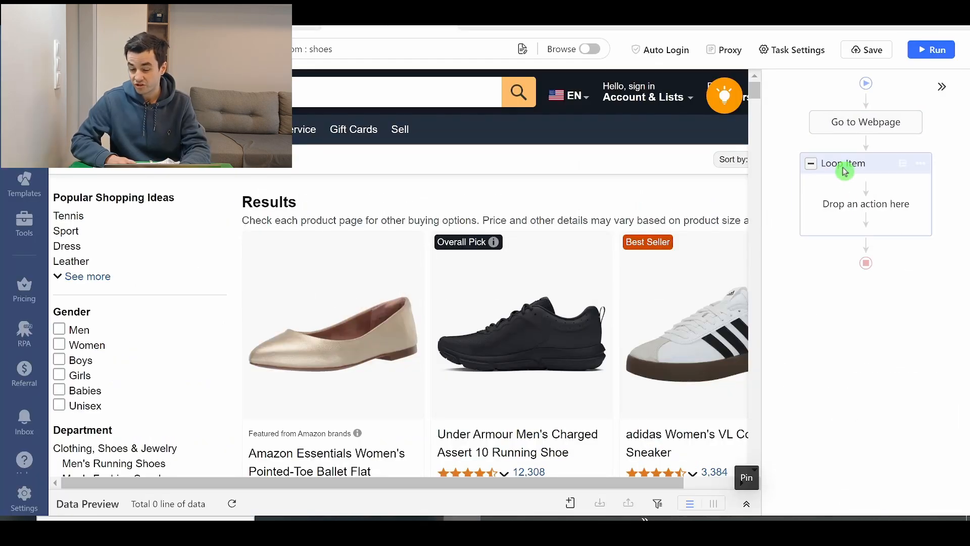
- Review the Loop Item's matched items in its list and their highlighting across the product results preview
scroll(797, 384, down, 3)
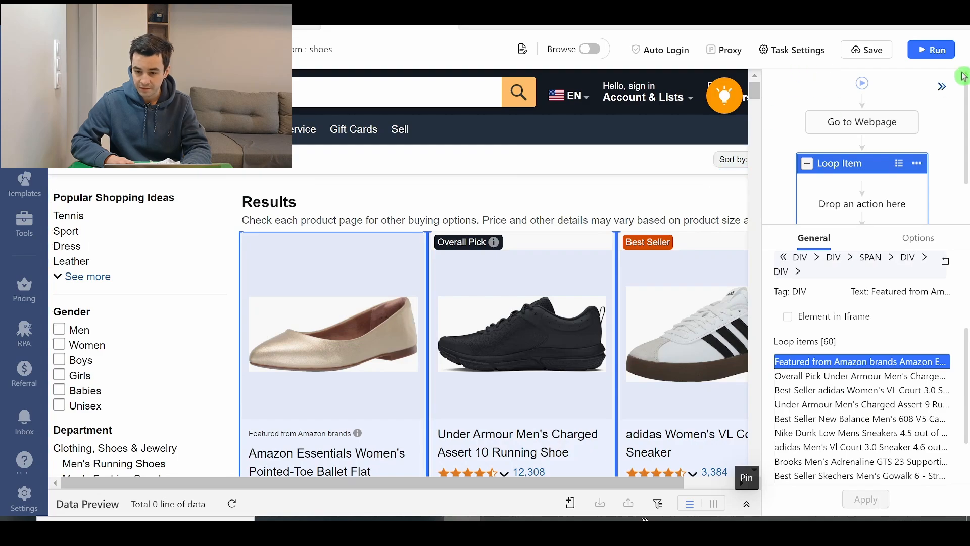
click(943, 87)
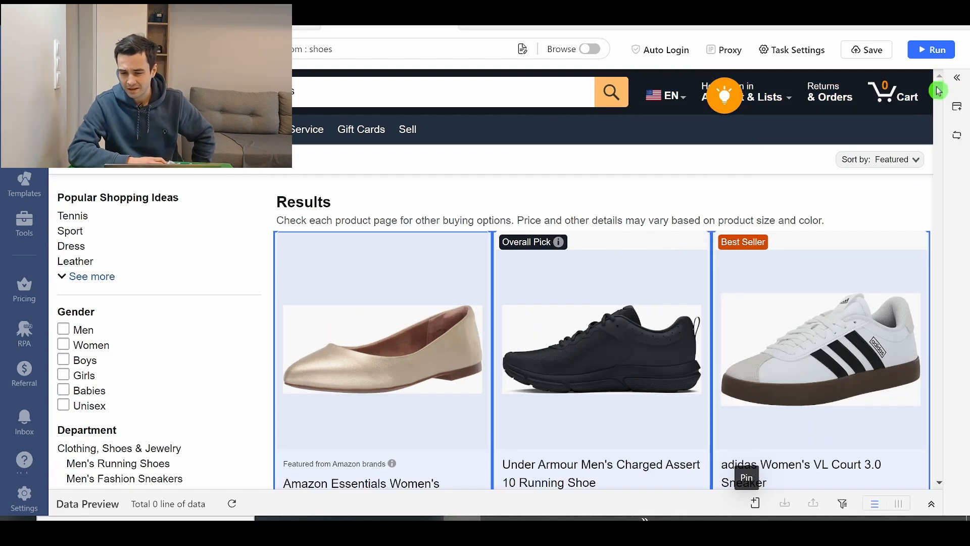
scroll(938, 91, down, 1)
drag(938, 92, 864, 104)
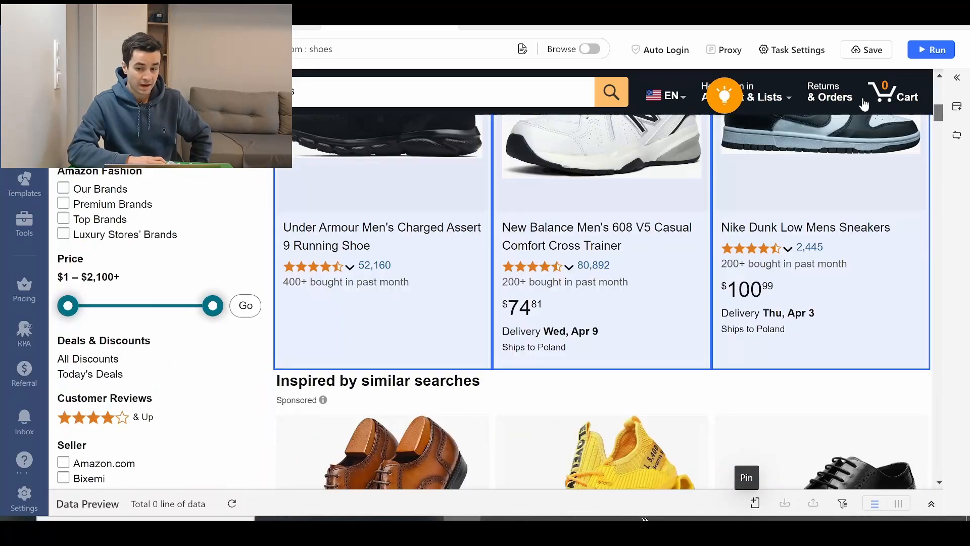
click(955, 78)
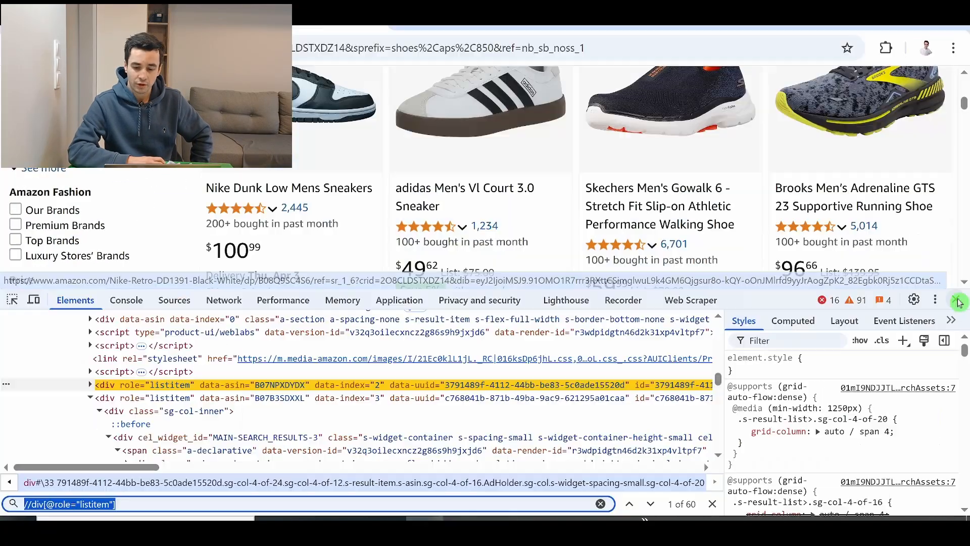
- Switch to the Amazon results in the browser, close the developer tools and look through the products down to the page numbers
click(959, 300)
click(958, 301)
scroll(952, 290, down, 6)
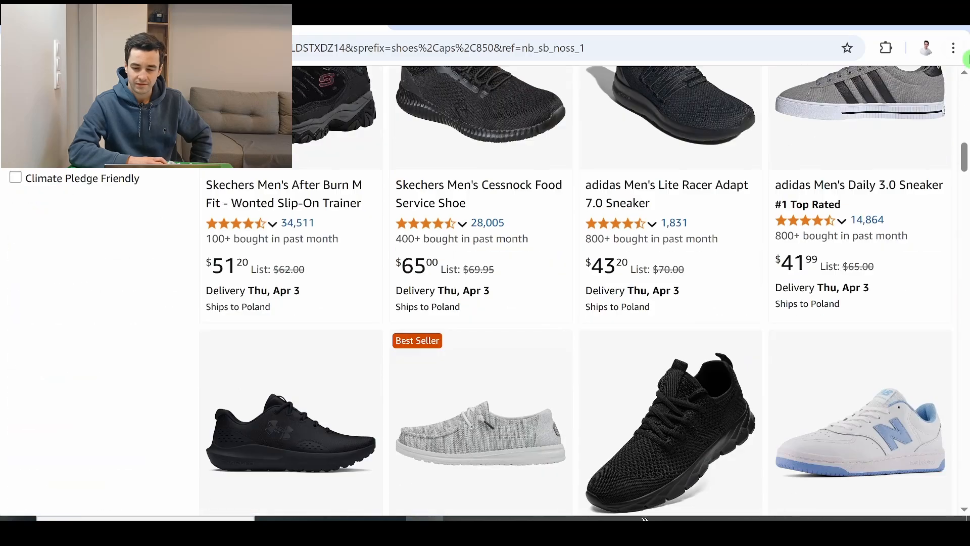
drag(966, 151, 932, 370)
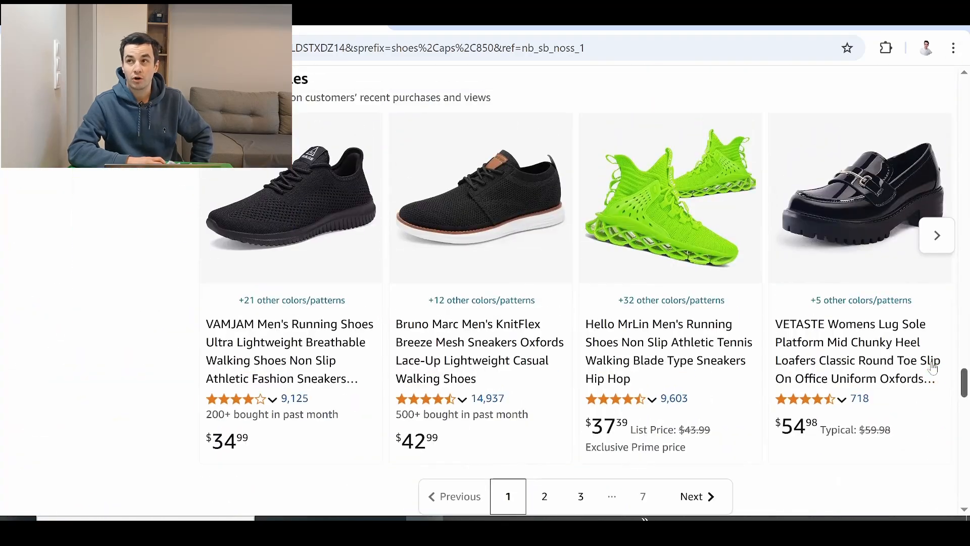
click(713, 293)
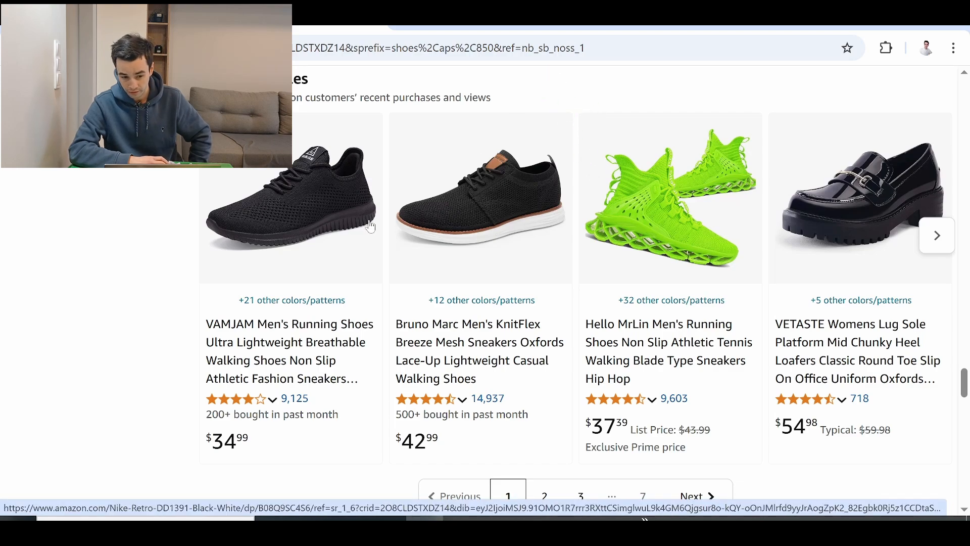
- Inspect the HTML of the New Balance Men's 608 V5 product title
scroll(301, 273, up, 5)
right_click(252, 223)
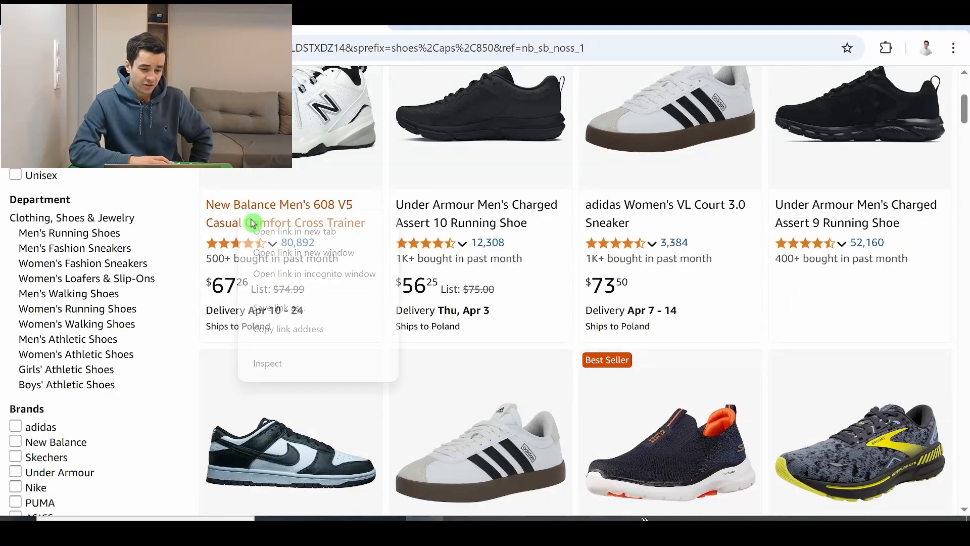
click(270, 363)
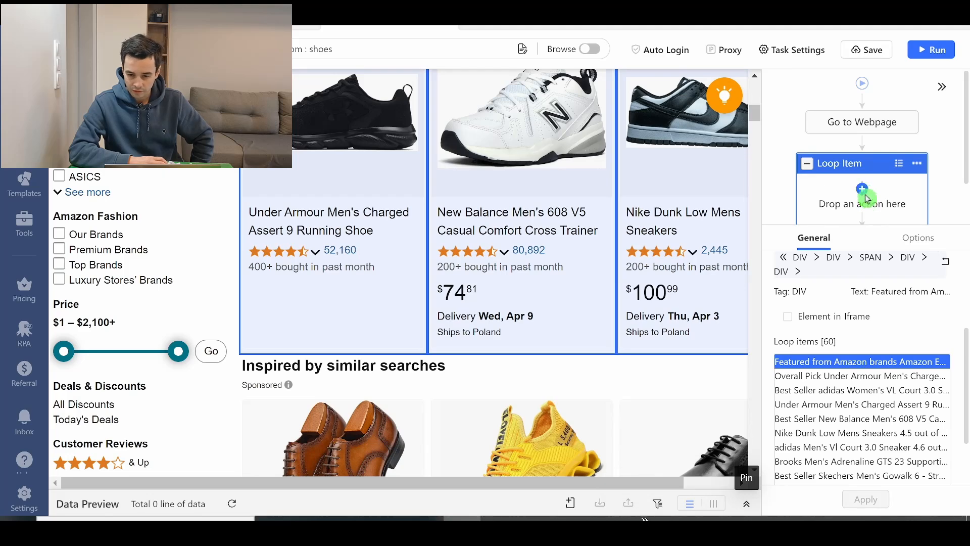
- In Octoparse, add an Extract Data action inside the Loop Item and set the loop's wait before action to 3s
click(864, 195)
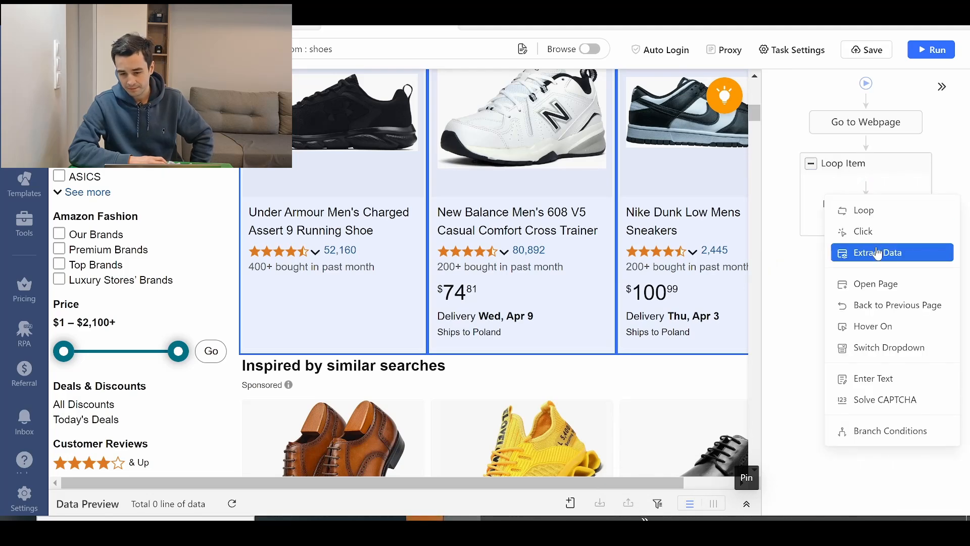
click(859, 252)
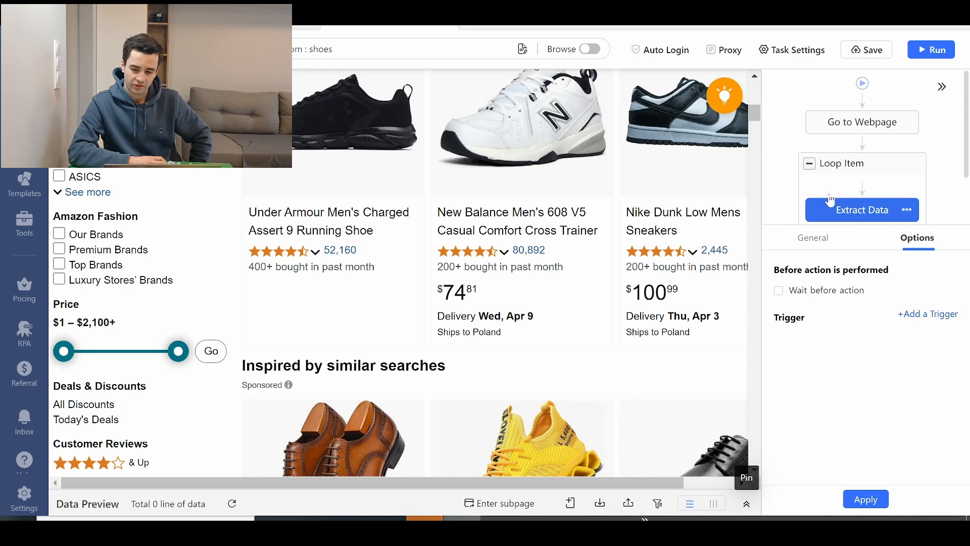
click(859, 171)
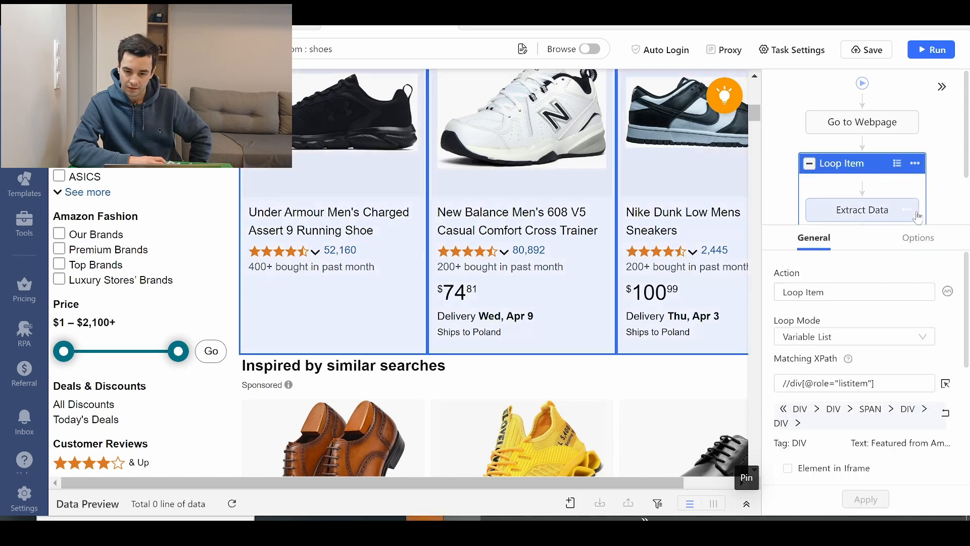
click(905, 240)
click(851, 311)
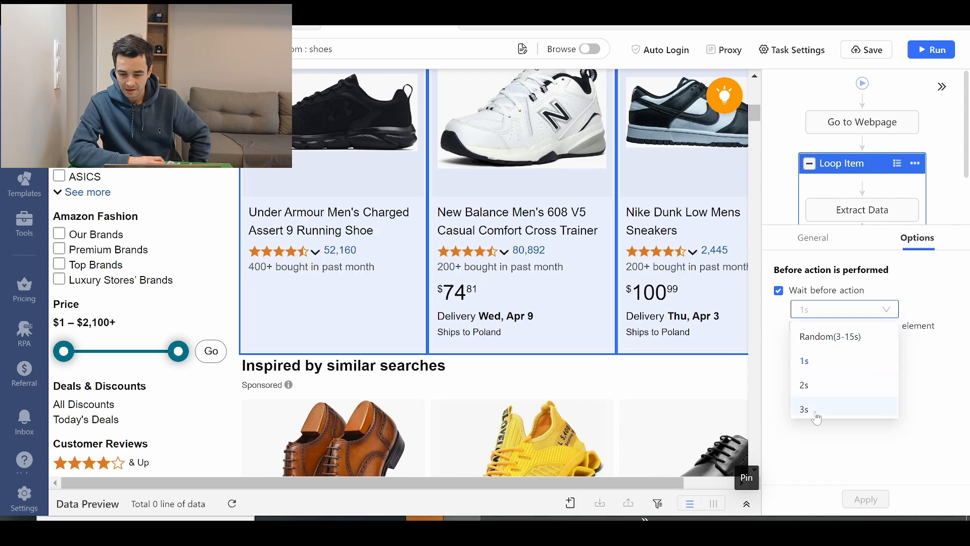
click(813, 408)
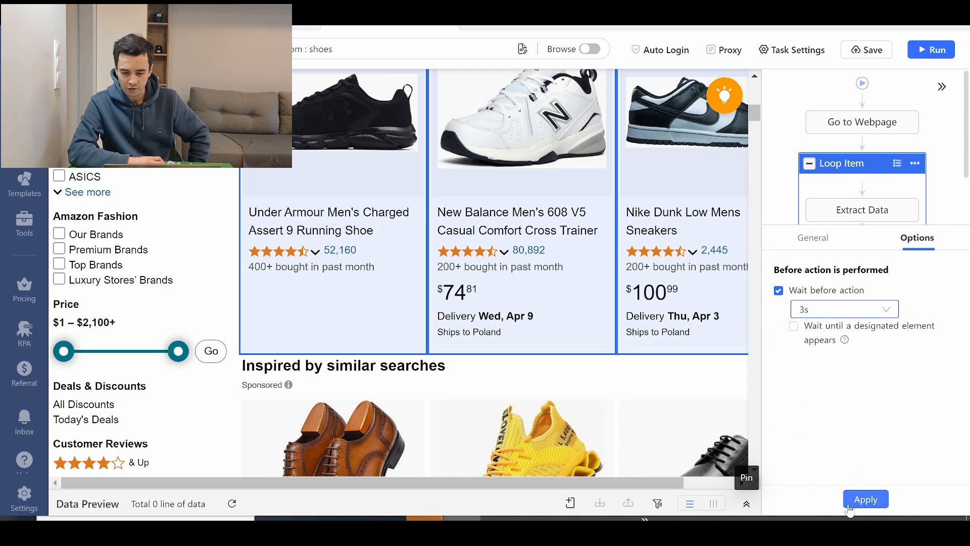
click(865, 499)
- Add a field to Extract Data that captures data on the page and name it Title
click(570, 348)
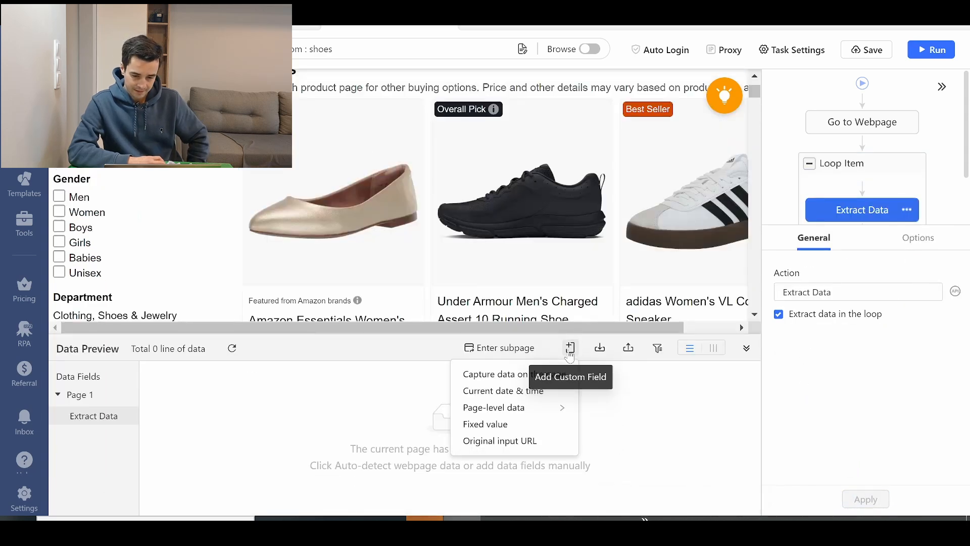
click(509, 374)
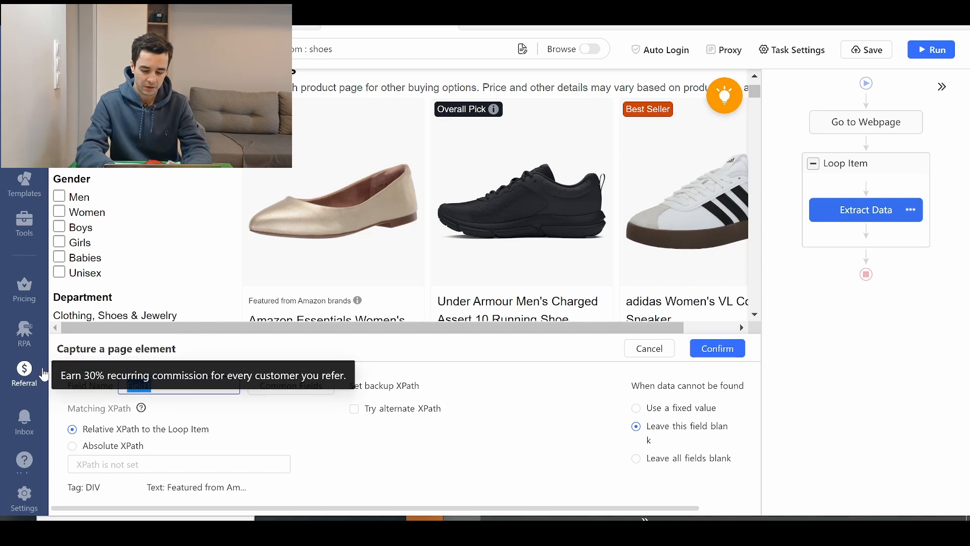
text(Titre)
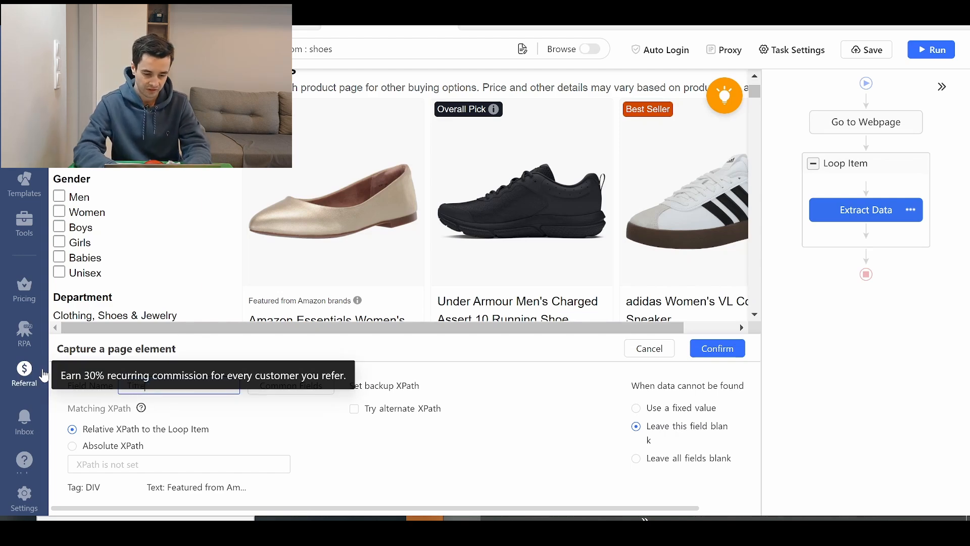
key(BackSpace)
key(BackSpace)
text(l)
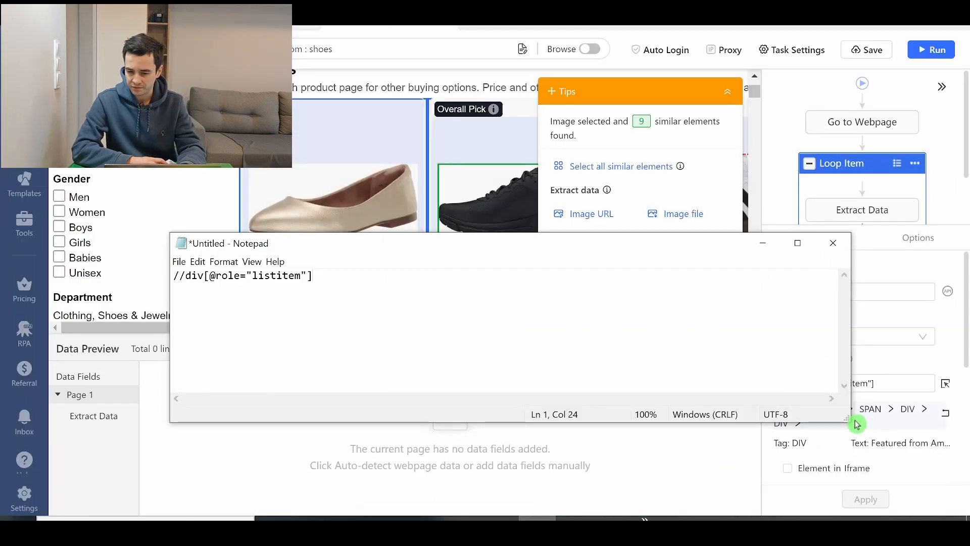
- In the browser's developer tools, select the h2 element that holds the New Balance product title and examine its attributes
drag(857, 425, 704, 369)
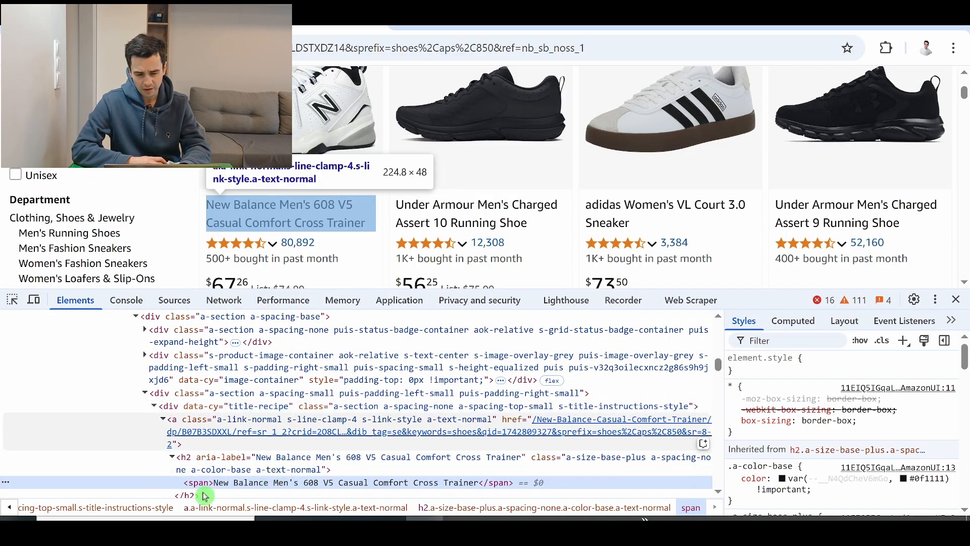
click(206, 464)
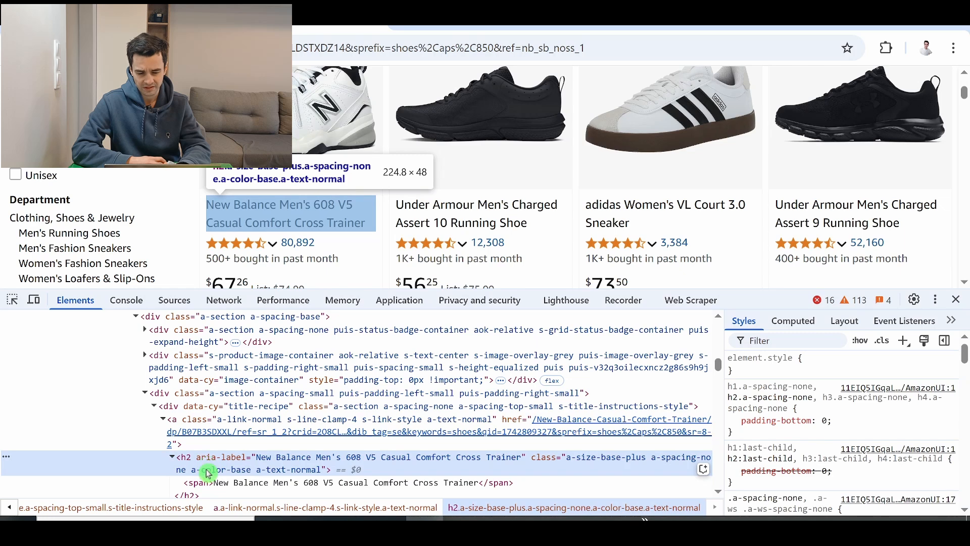
scroll(210, 461, down, 2)
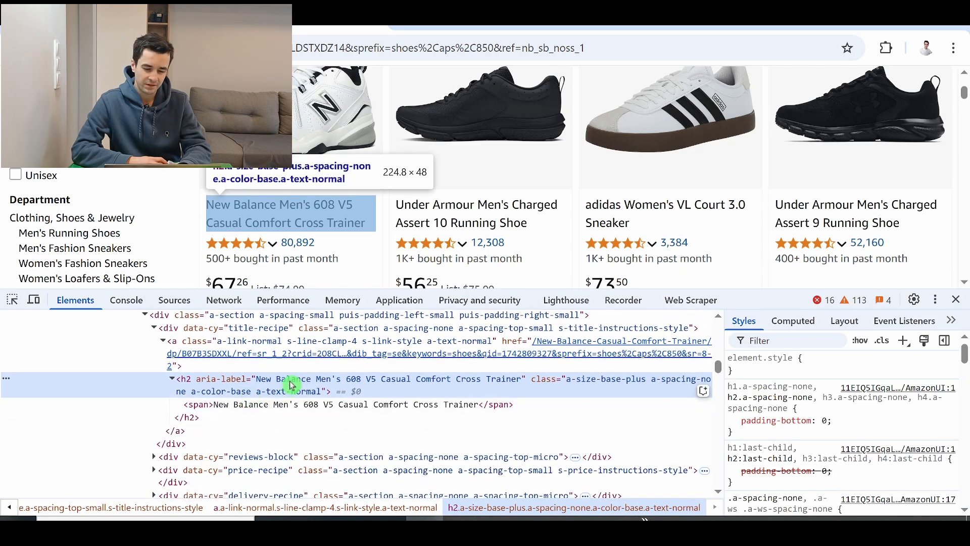
click(488, 525)
key(ctrl+a)
key(ctrl+c)
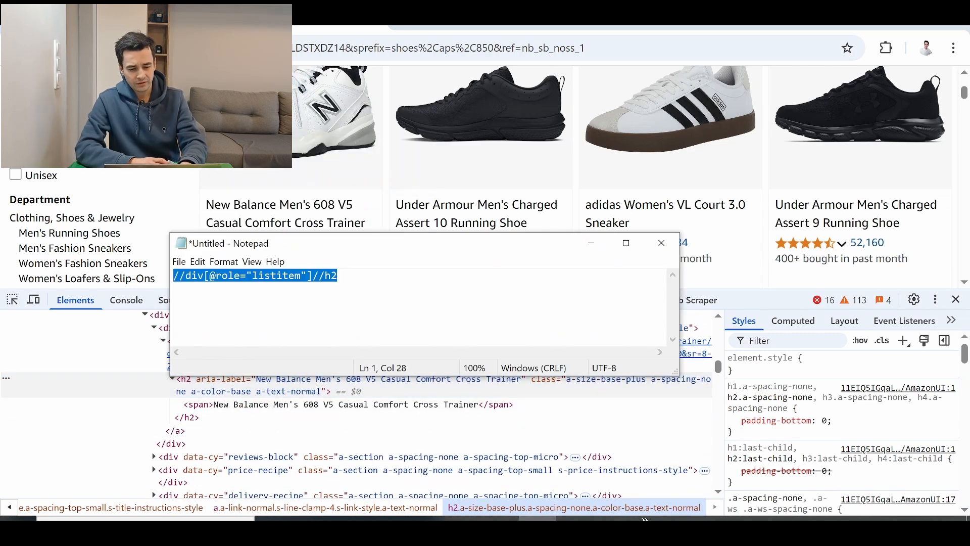
click(343, 461)
key(ctrl+f)
key(ctrl+v)
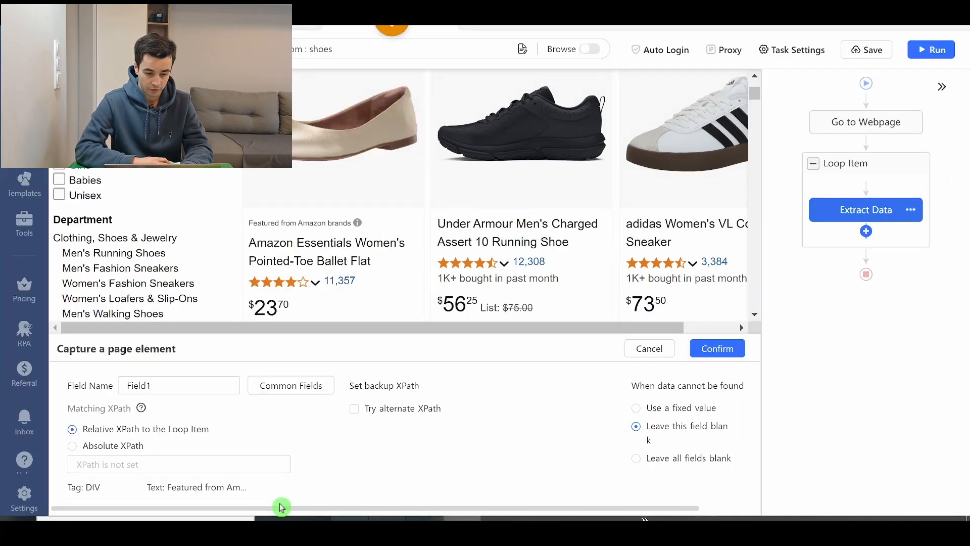
- In Octoparse, set the Title field's XPath relative to the Loop Item to //h2 and confirm the field
text(Title)
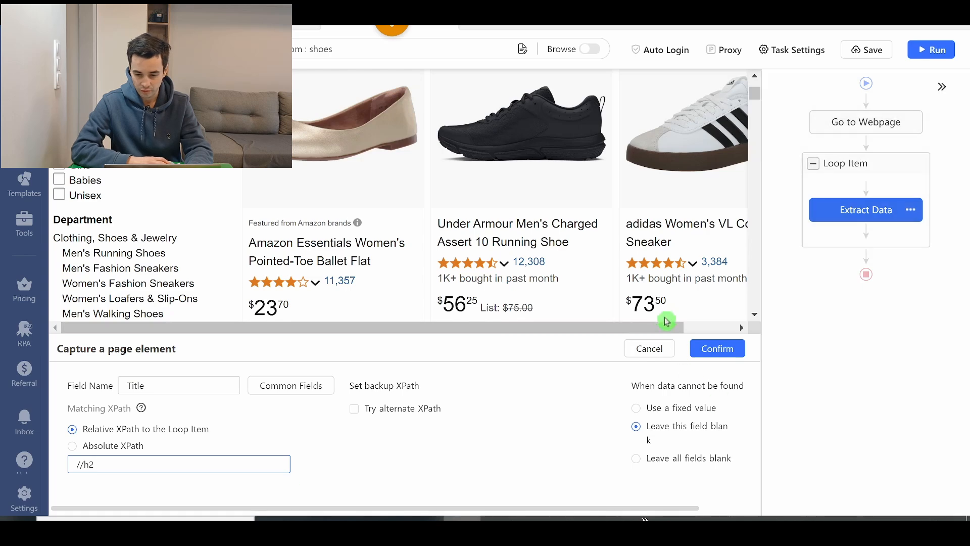
click(718, 348)
- Customize the Title field to extract the aria-label attribute instead of the text
click(647, 379)
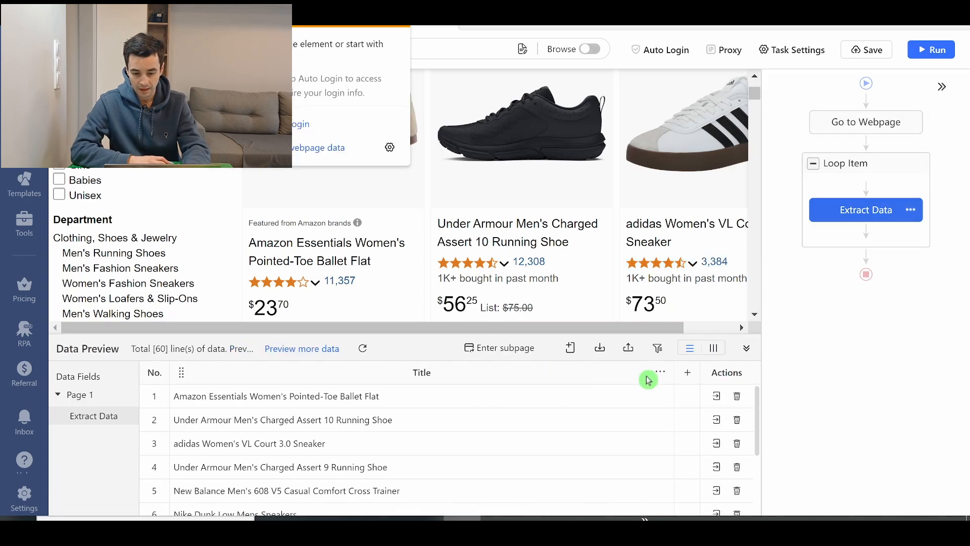
mouse_move(630, 285)
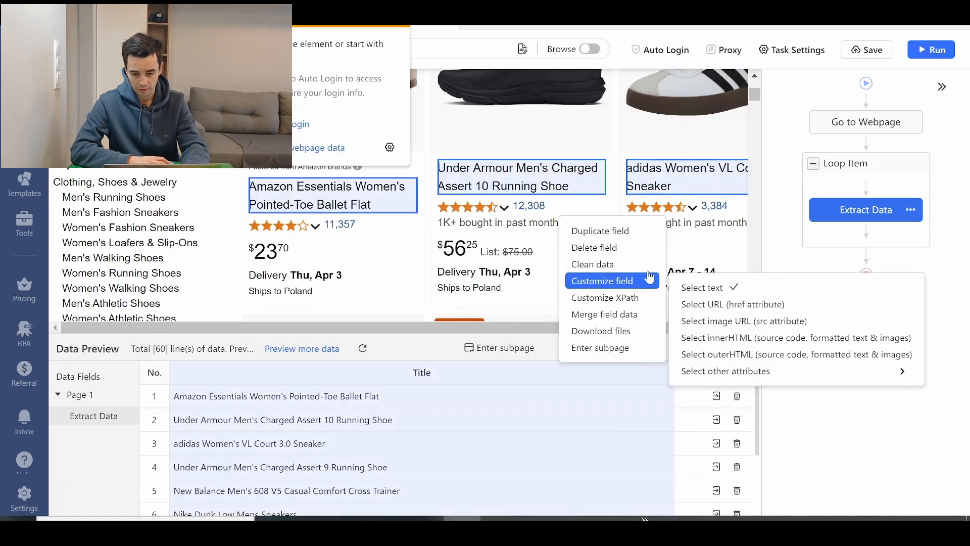
mouse_move(698, 376)
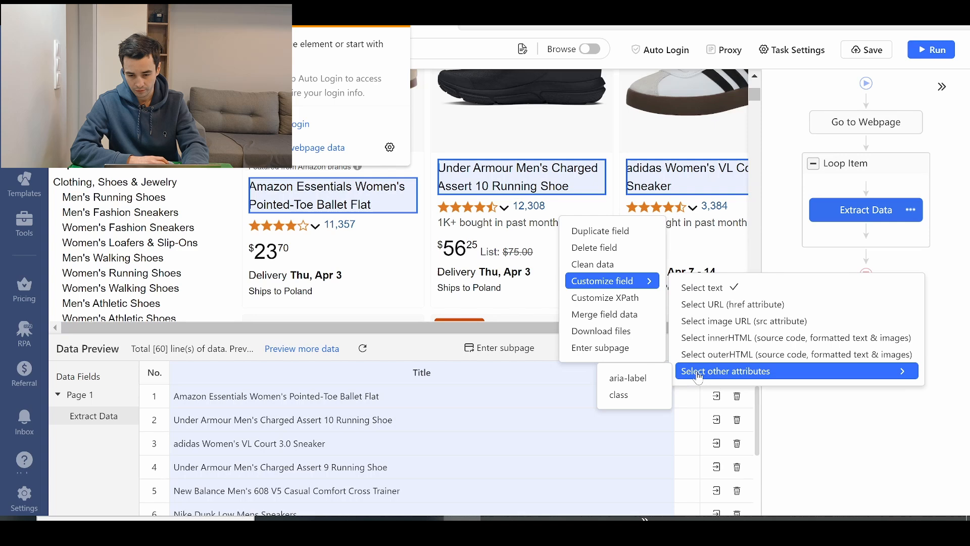
click(628, 379)
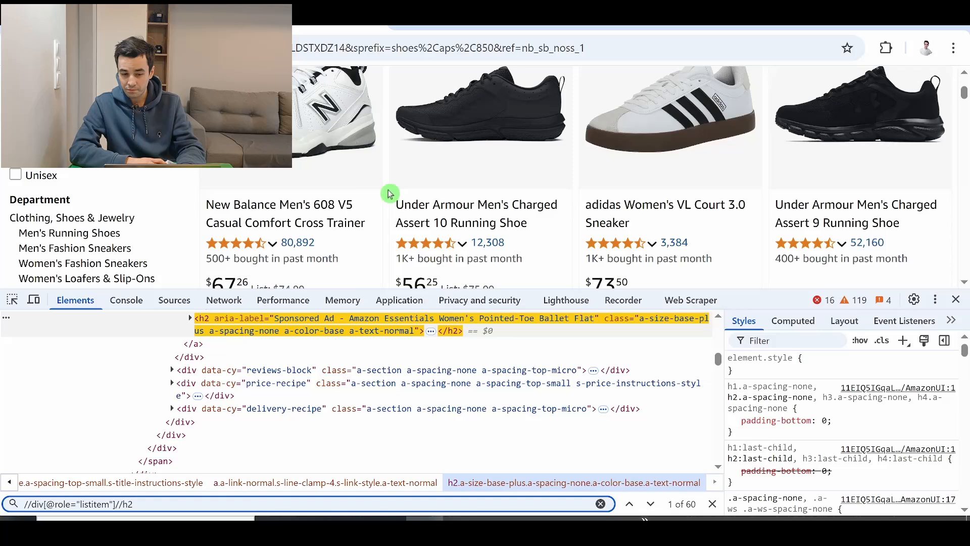
- Return to the Amazon results in the browser and inspect the first product's price to locate its a-price span
scroll(520, 166, up, 3)
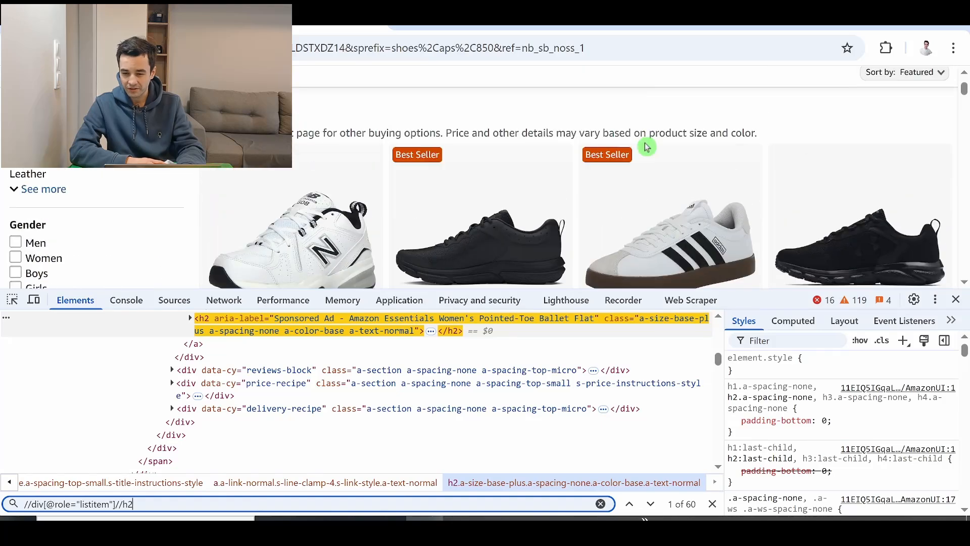
scroll(668, 164, down, 3)
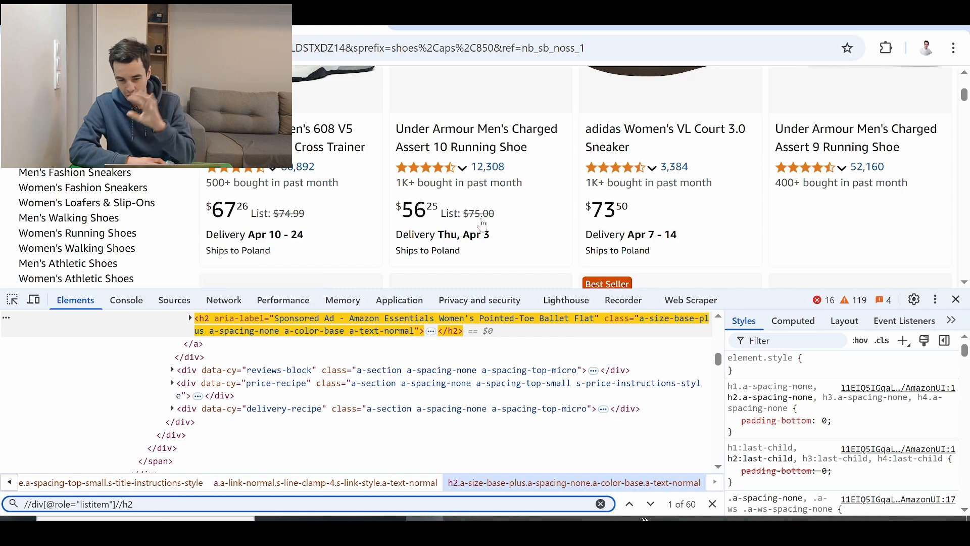
scroll(606, 175, down, 5)
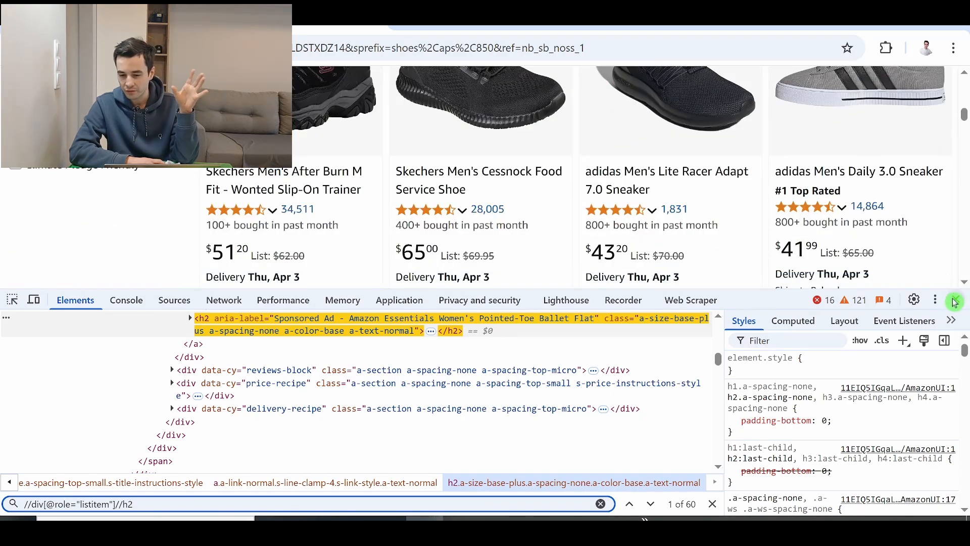
scroll(833, 209, up, 9)
click(12, 299)
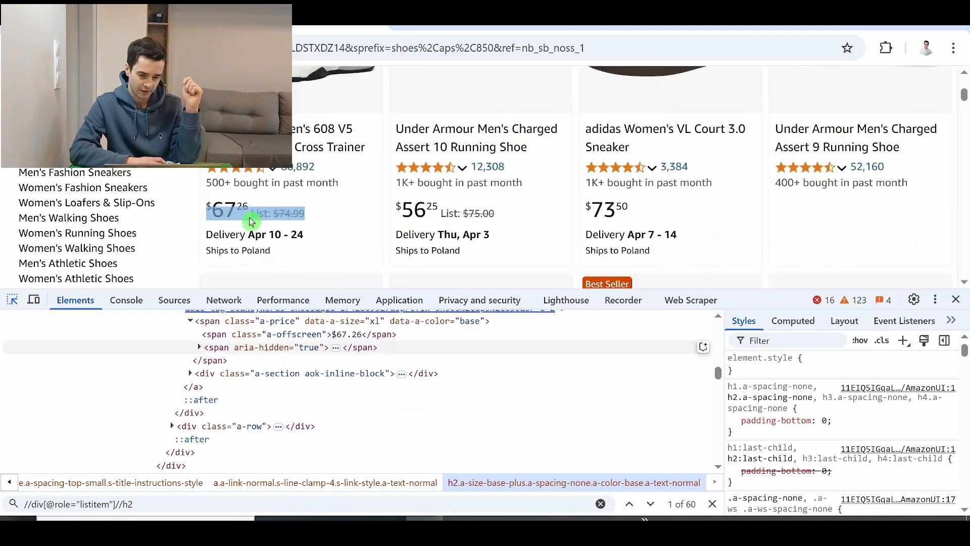
click(277, 365)
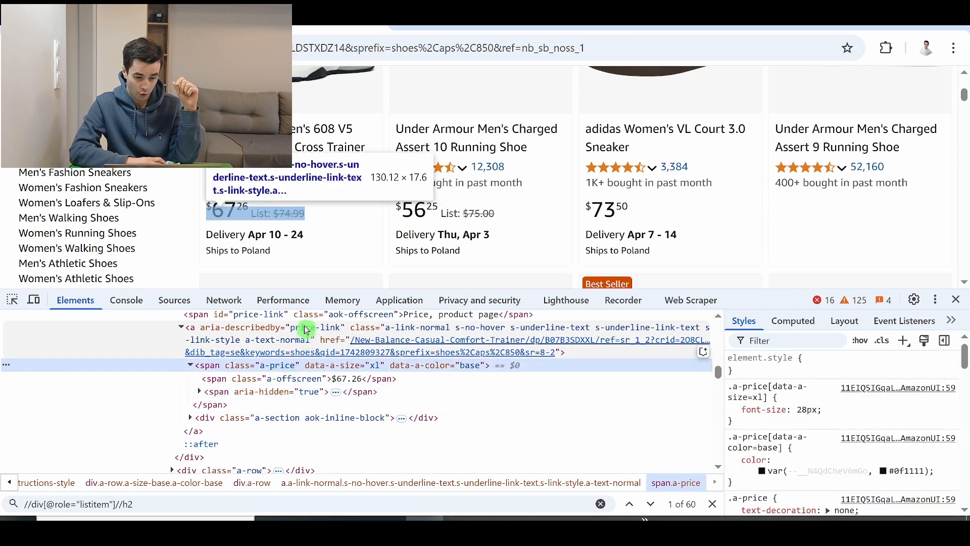
key(alt+Tab)
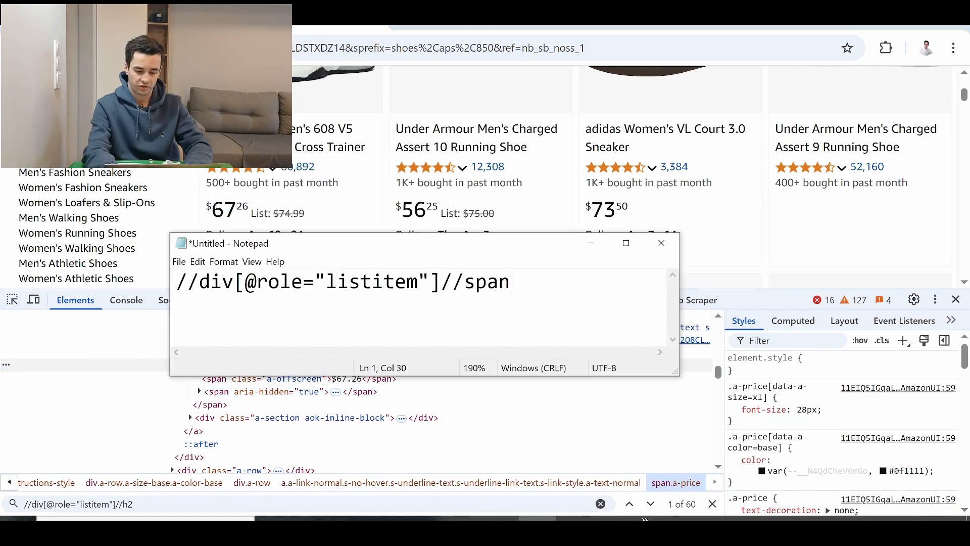
text(span[@class="a-price"@)
key(BackSpace)
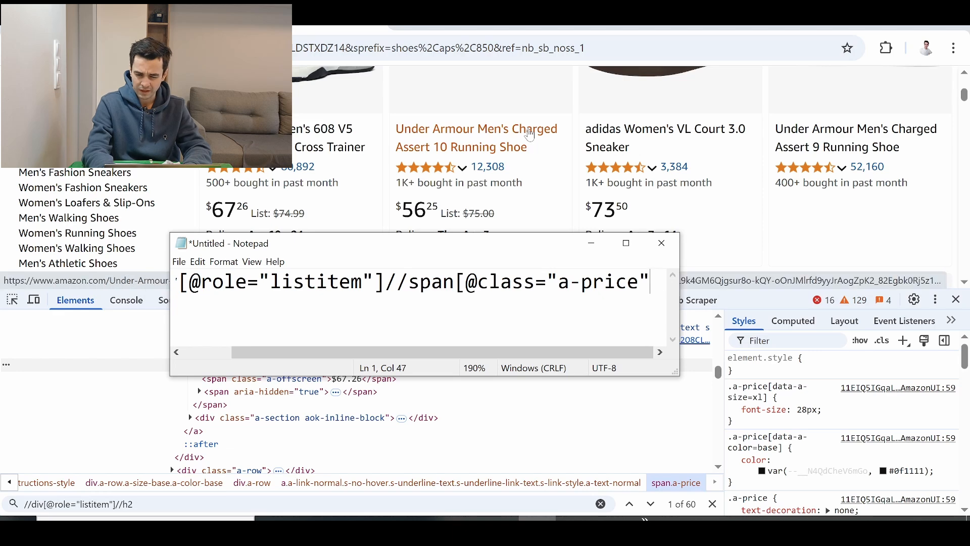
drag(719, 282, 27, 249)
key(ctrl+c)
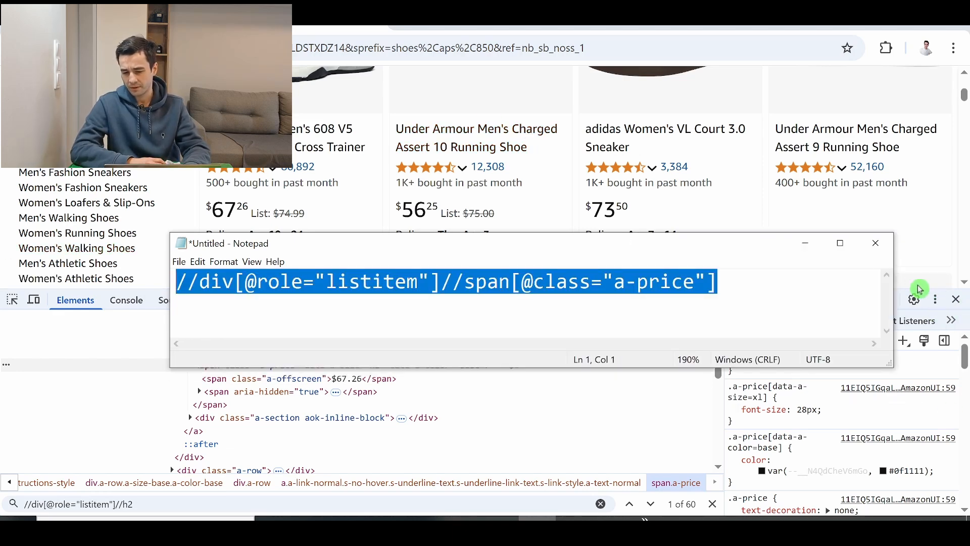
- Search the Amazon page's HTML with the copied price XPath and step through the matching price elements
click(937, 285)
click(440, 392)
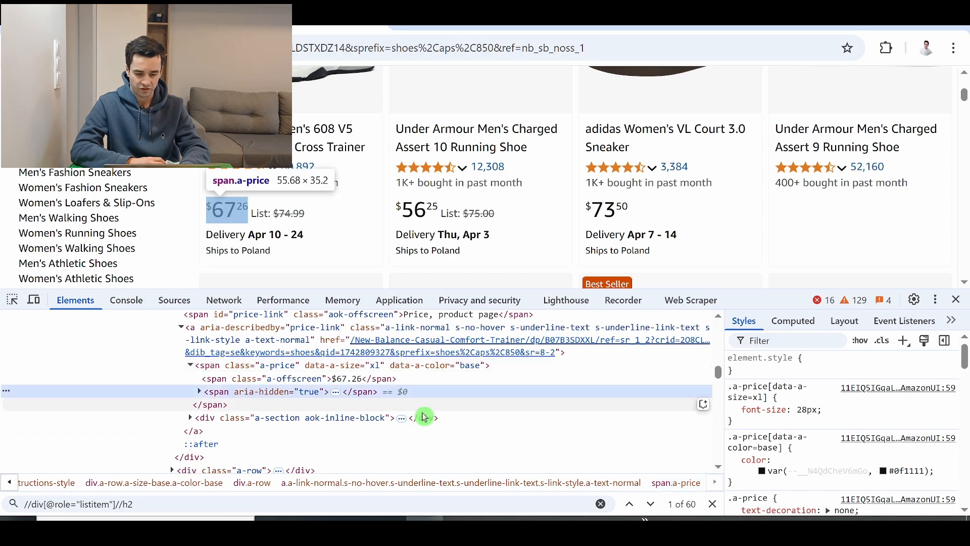
key(ctrl+f)
key(ctrl+v)
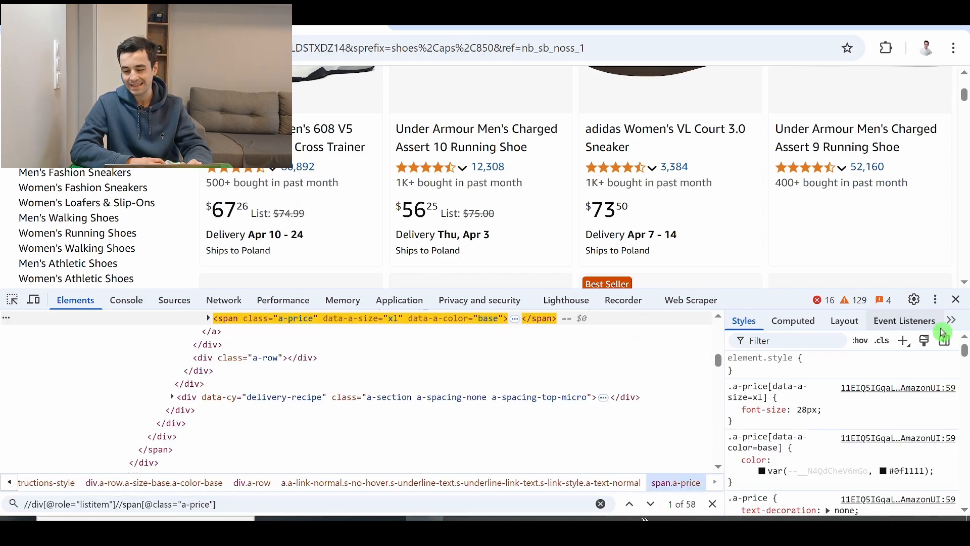
click(651, 505)
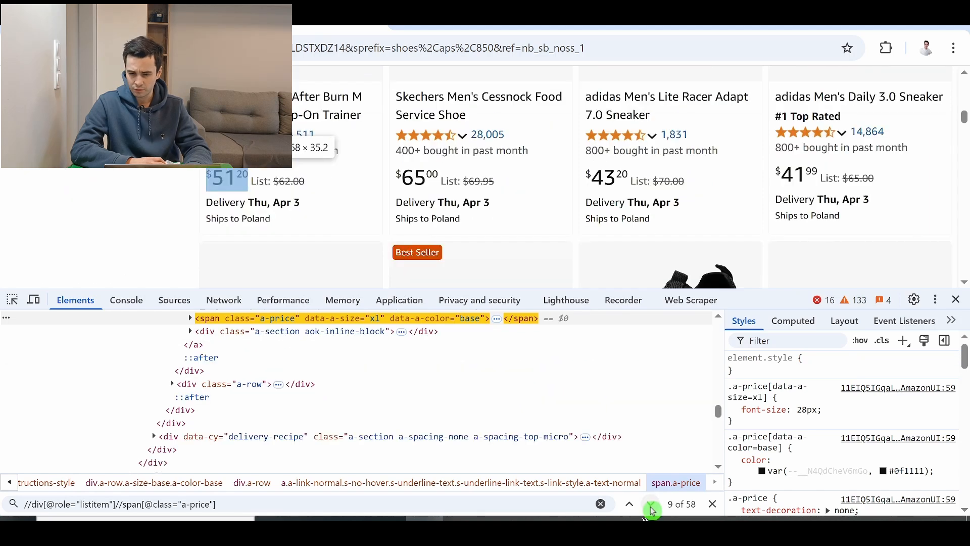
click(651, 504)
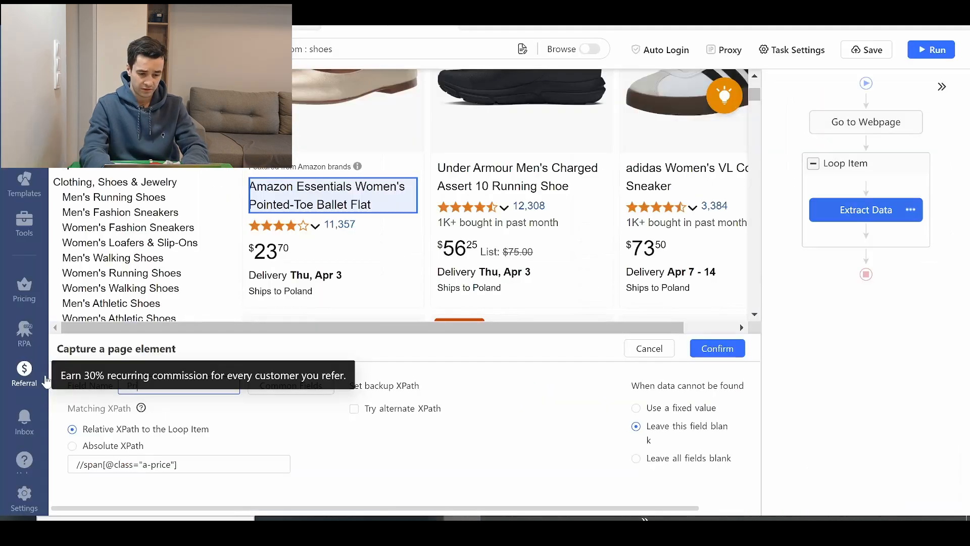
text(Price)
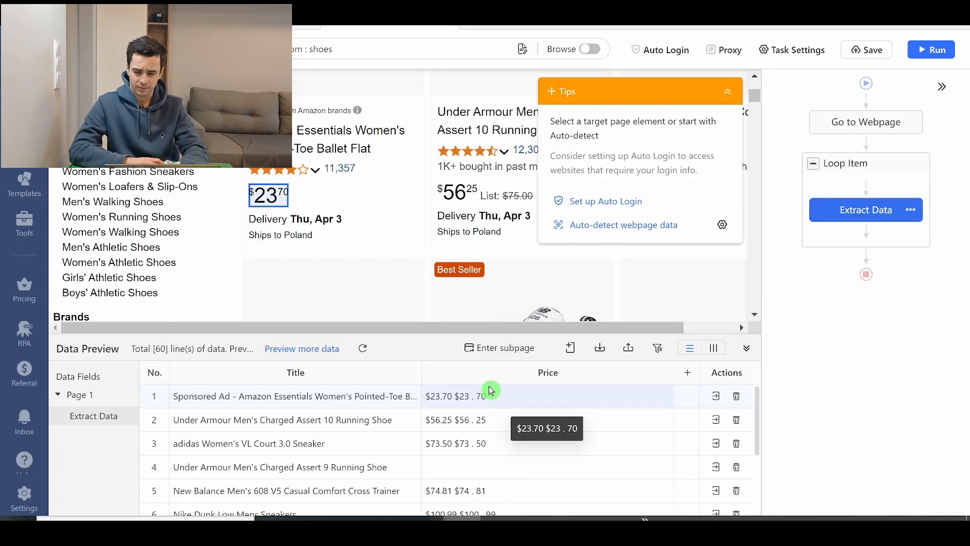
scroll(455, 430, down, 2)
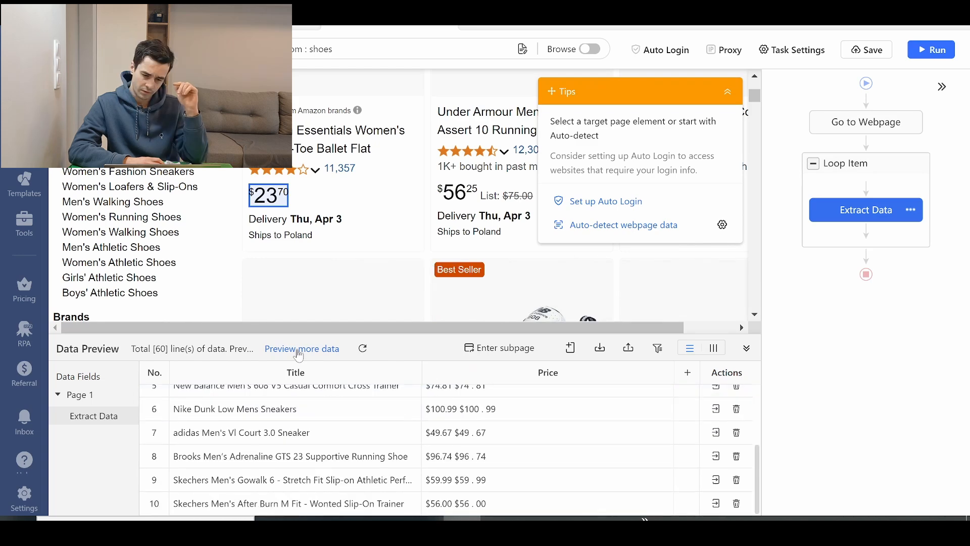
double_click(300, 356)
double_click(300, 356)
scroll(489, 413, up, 18)
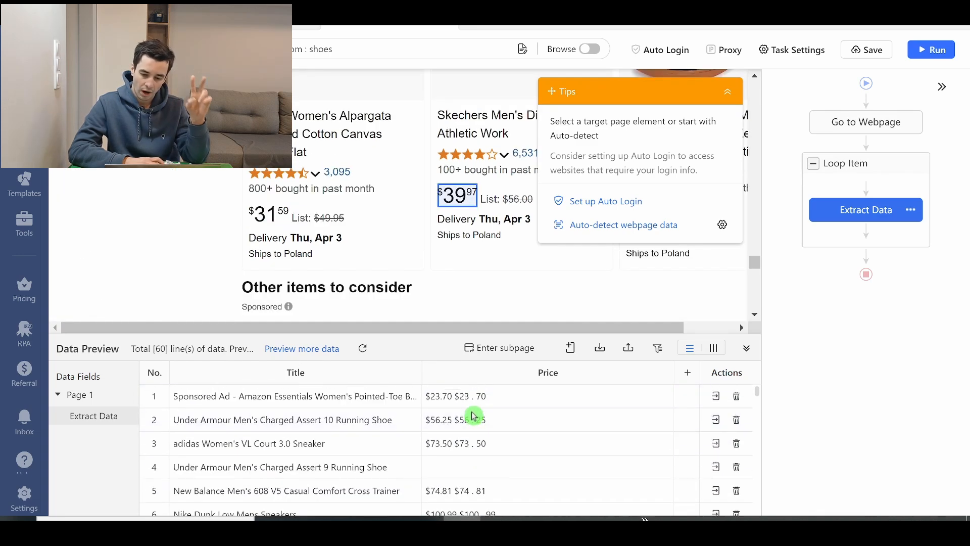
click(462, 397)
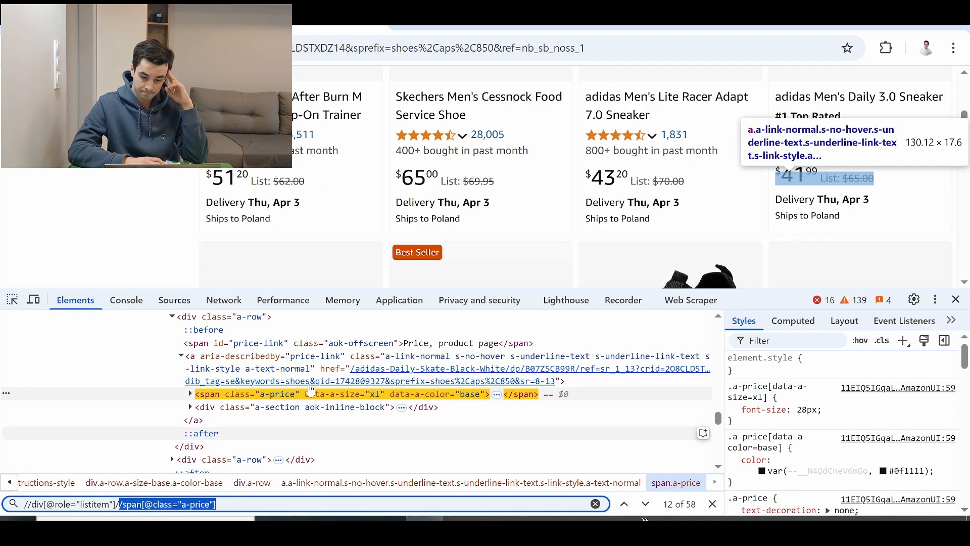
- Back in the browser, expand the a-price span's children in the HTML and select its a-offscreen span
click(190, 393)
click(200, 420)
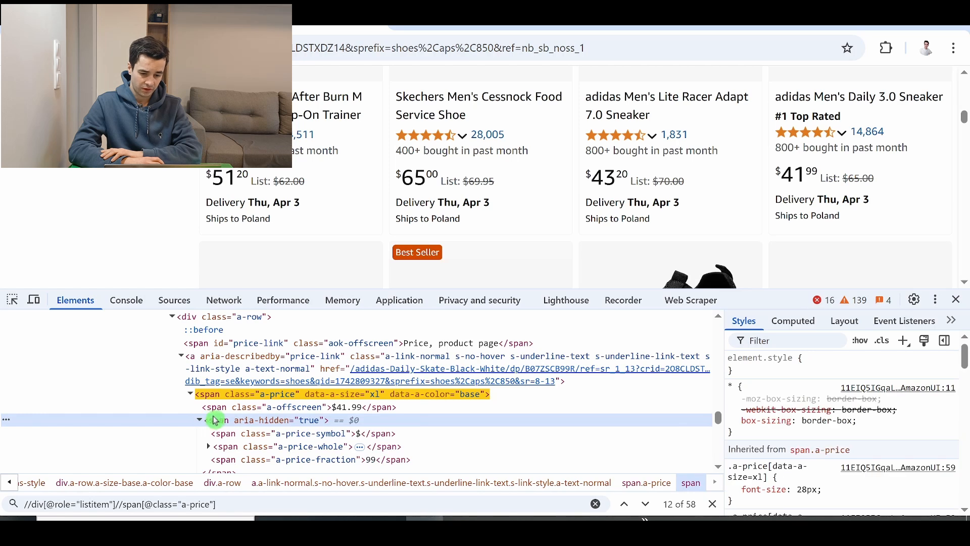
scroll(217, 424, down, 1)
scroll(260, 399, up, 3)
click(264, 406)
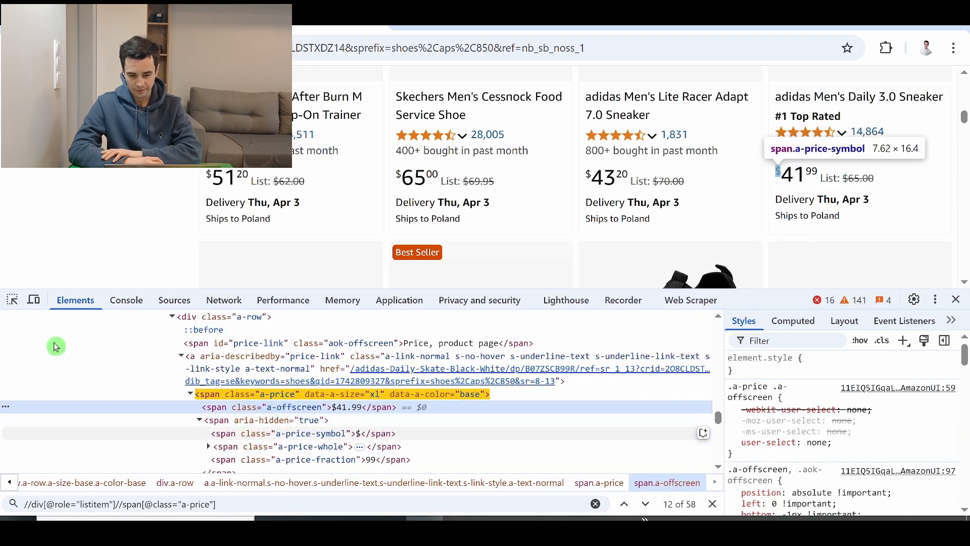
key(alt+Tab)
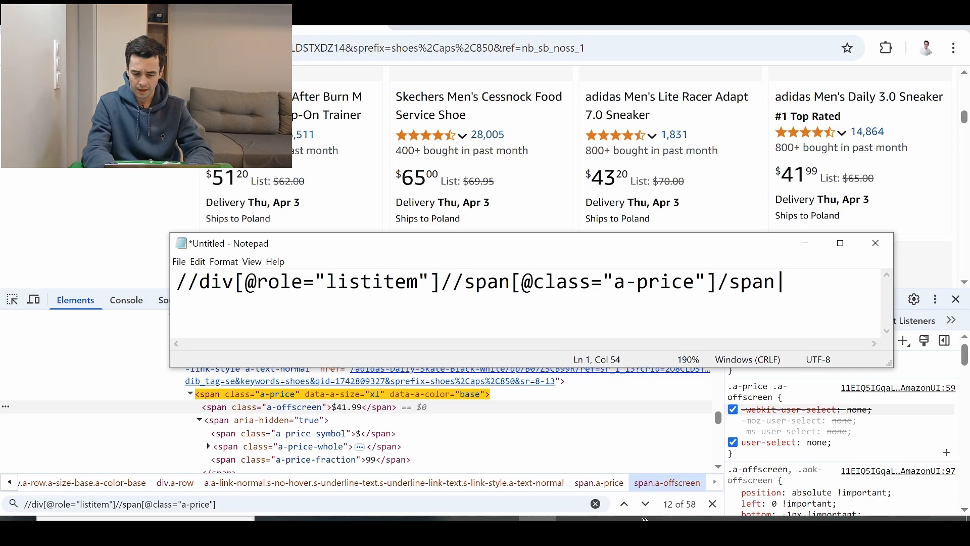
mouse_move(440, 282)
mouse_down()
mouse_move(810, 281)
mouse_move(440, 282)
mouse_up()
click(424, 517)
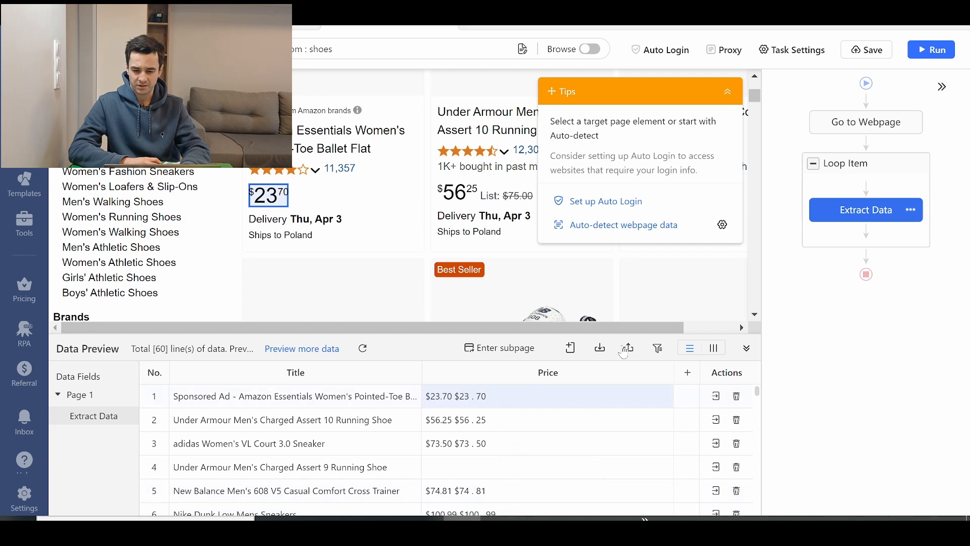
click(661, 378)
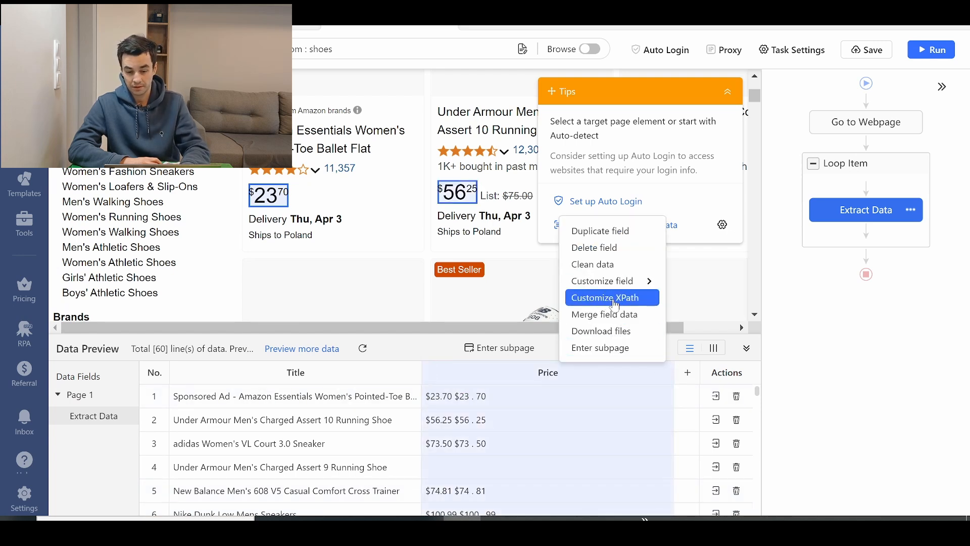
click(603, 298)
click(714, 352)
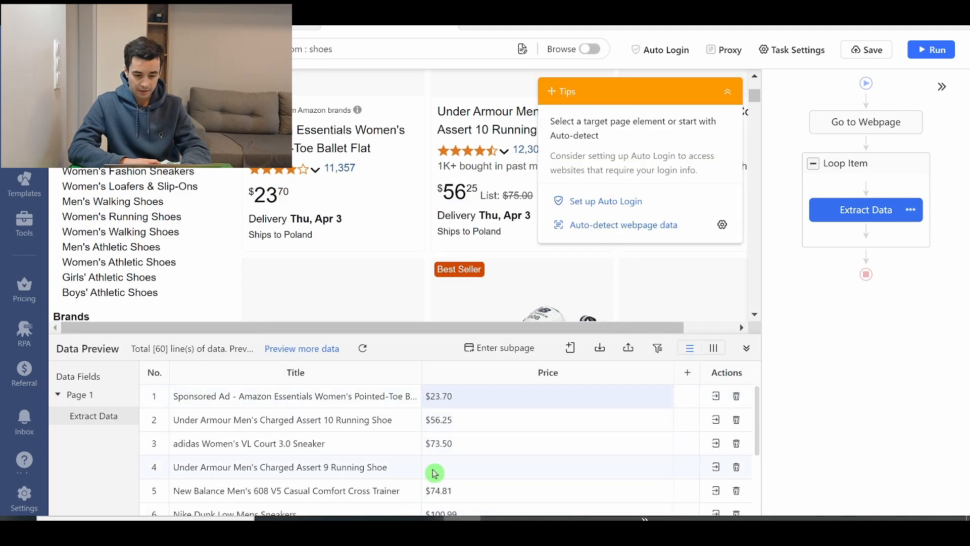
- Check the price of the Under Armour Men's Charged Assert 9 Running Shoe in the Octoparse preview and the browser's Amazon results
click(323, 465)
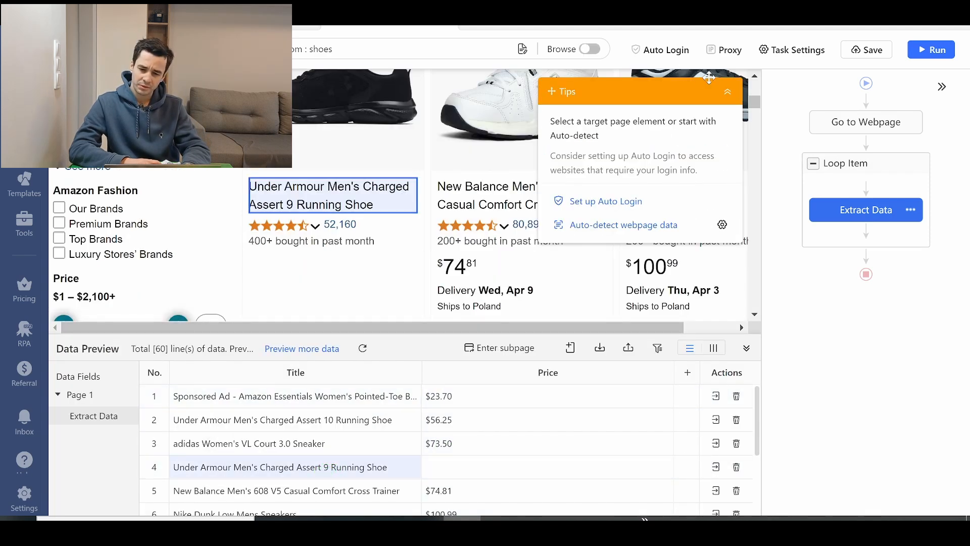
click(728, 92)
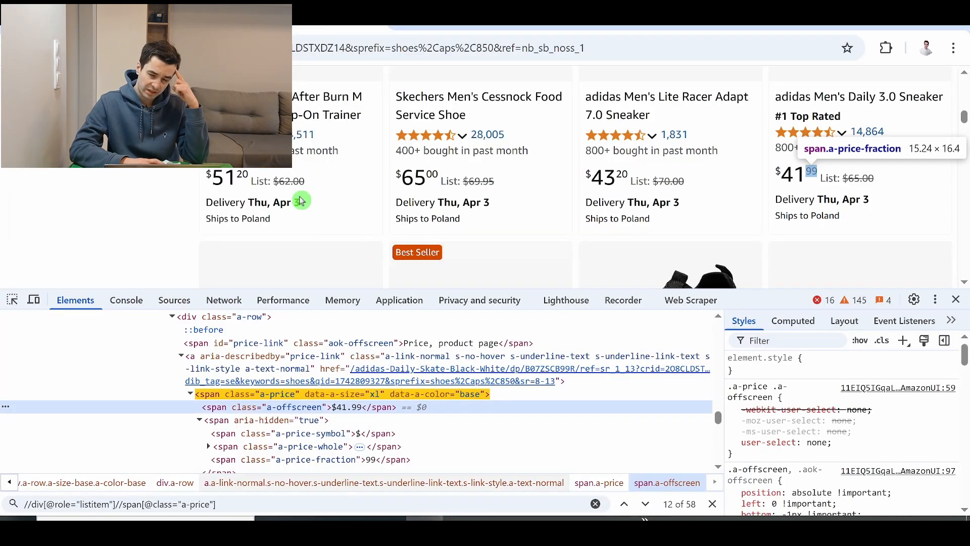
click(414, 132)
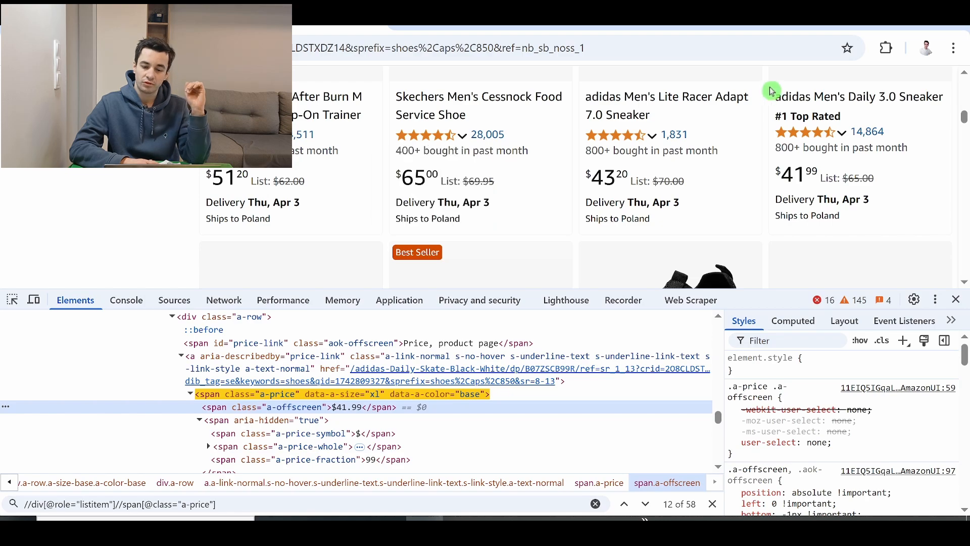
scroll(718, 121, up, 3)
scroll(657, 123, down, 10)
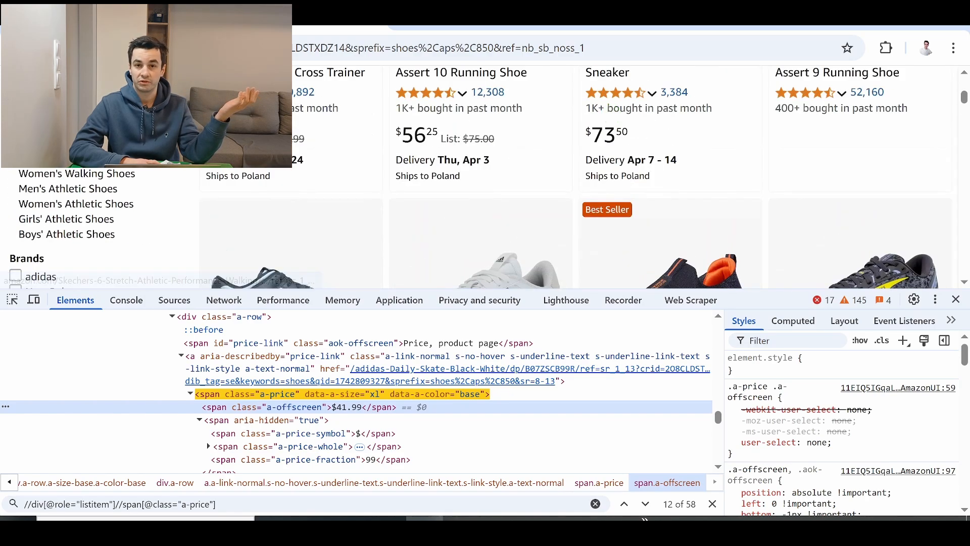
scroll(601, 124, up, 3)
- Inspect the New Balance Men's 608 V5 title in the browser and examine its h2 heading and enclosing link
key(ctrl+shift+c)
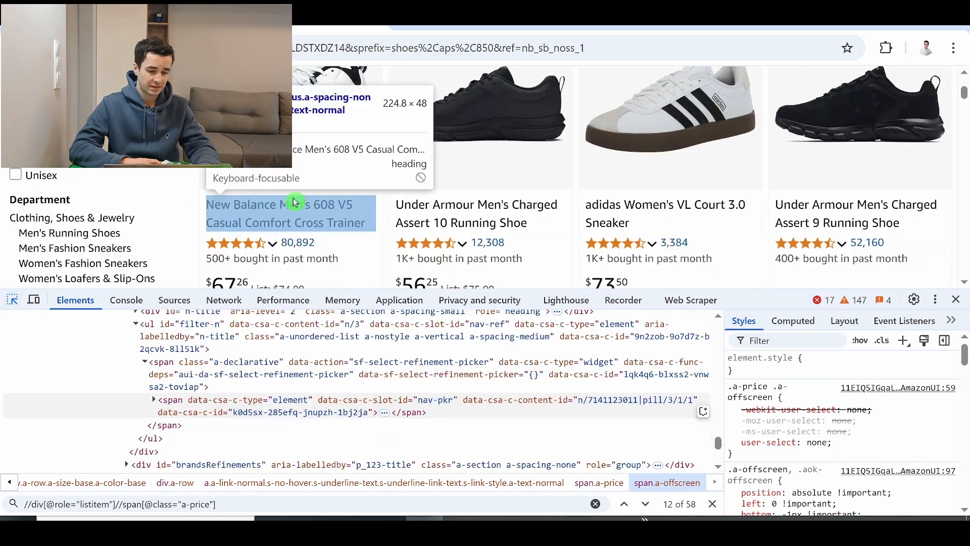
click(298, 220)
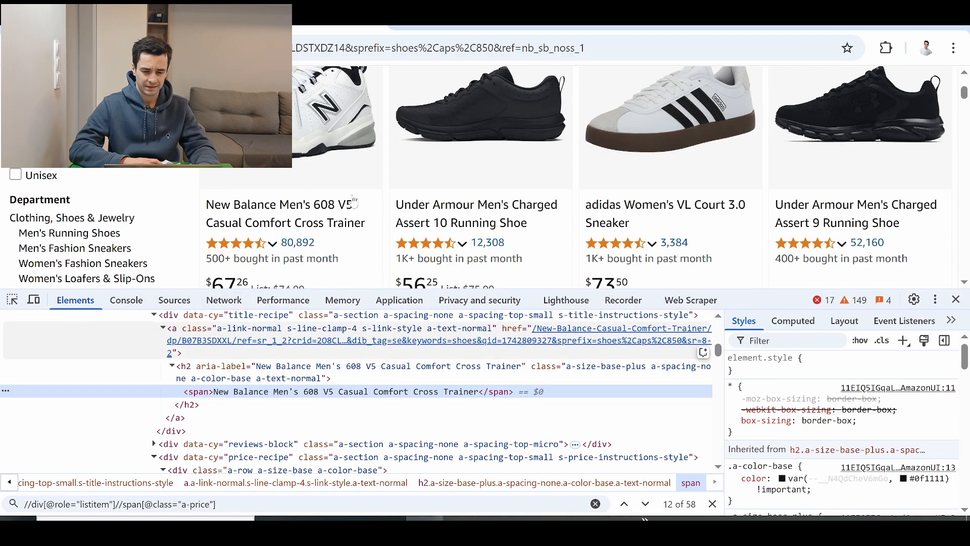
scroll(433, 354, up, 2)
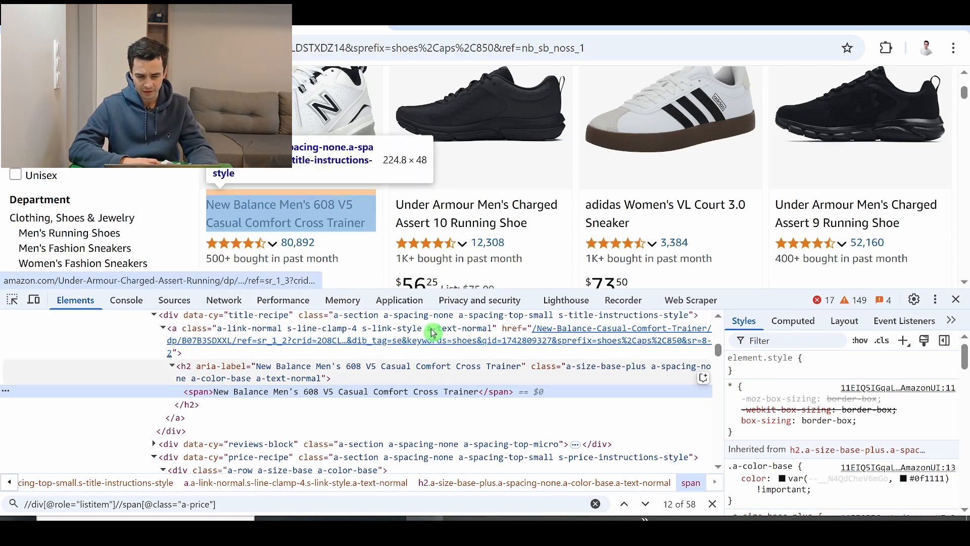
click(216, 449)
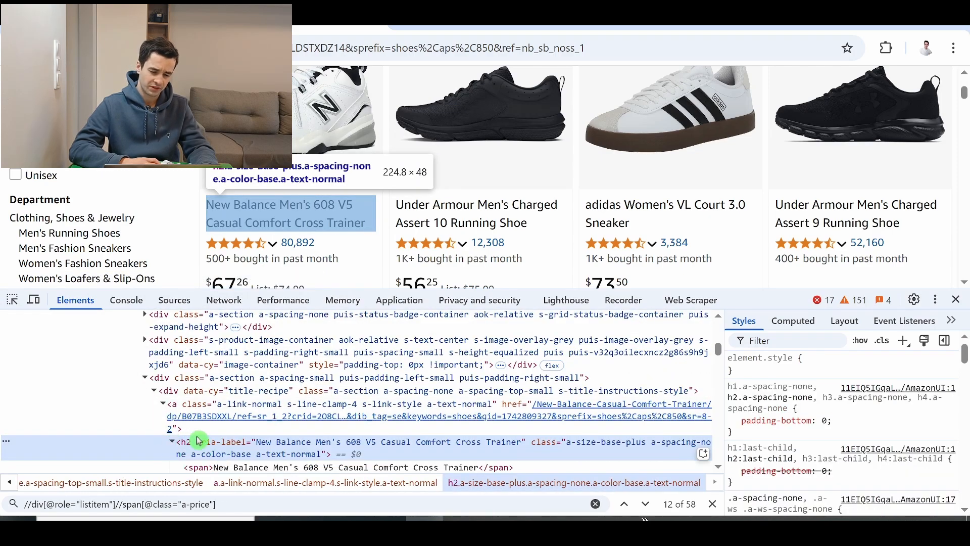
scroll(198, 441, down, 2)
scroll(198, 441, up, 2)
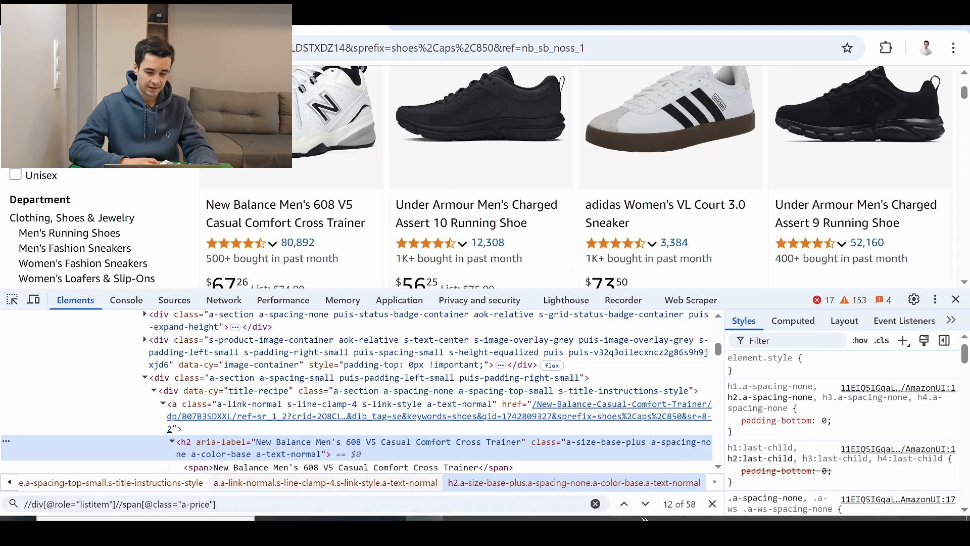
click(537, 523)
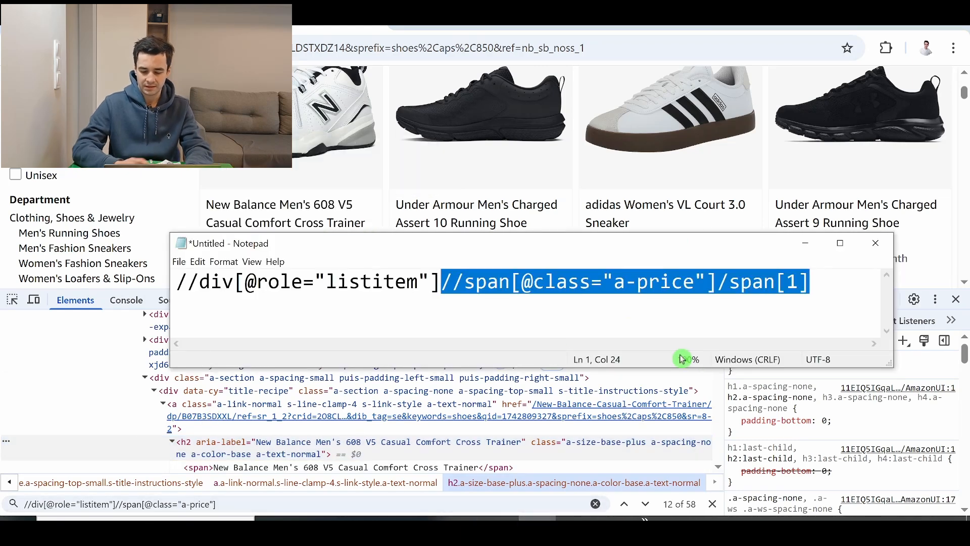
text(//div[@role="listitem"]//a[)
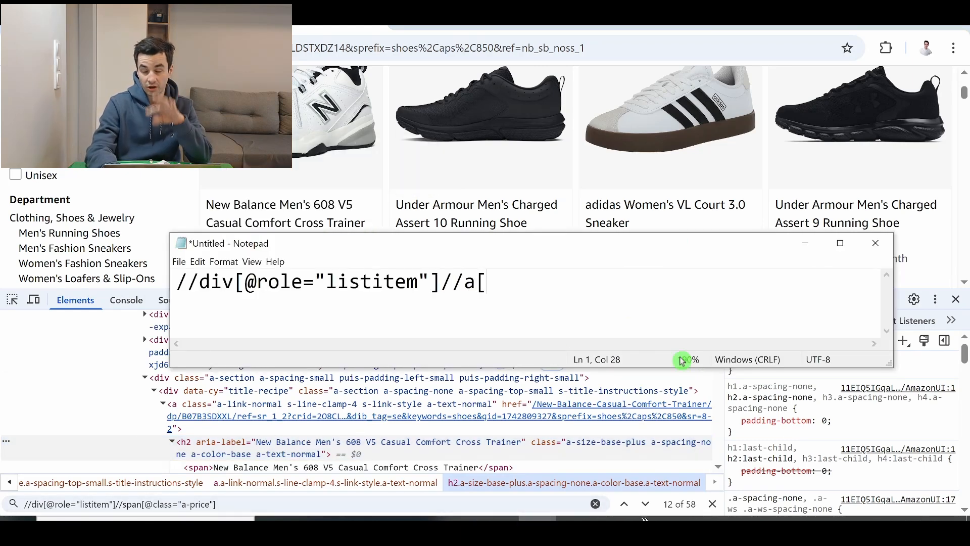
key(ctrl+a)
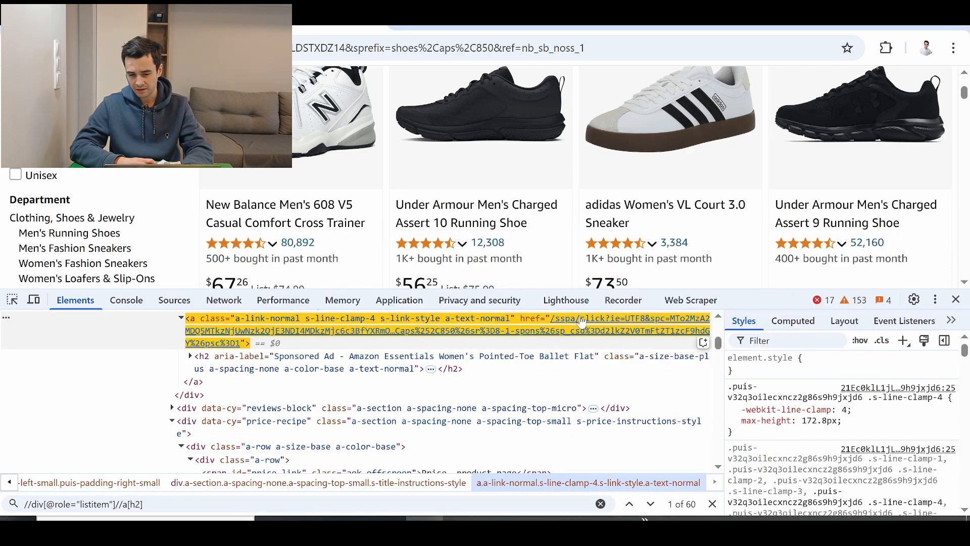
scroll(583, 322, up, 3)
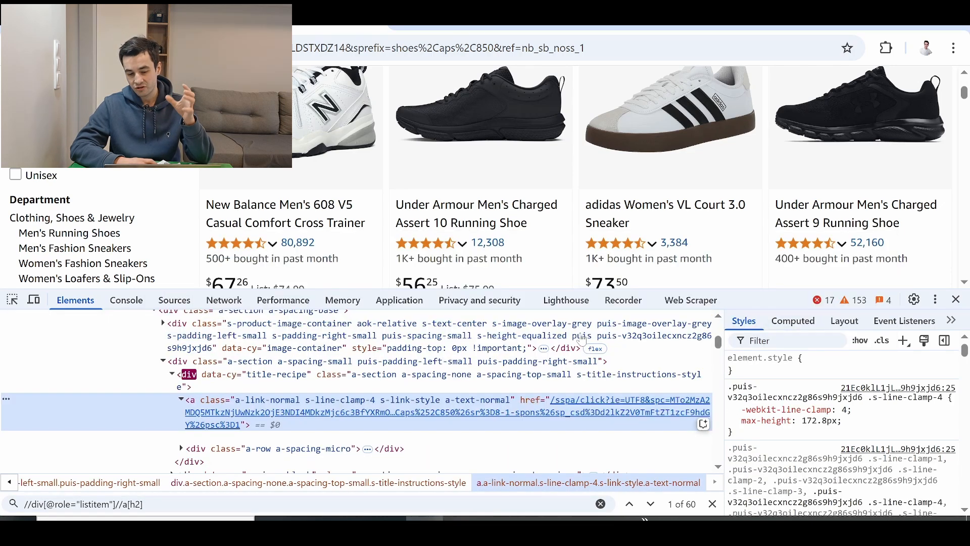
- Copy //a[h2] from Notepad and add an Octoparse field named URL with it as the XPath relative to the Loop Item
click(595, 425)
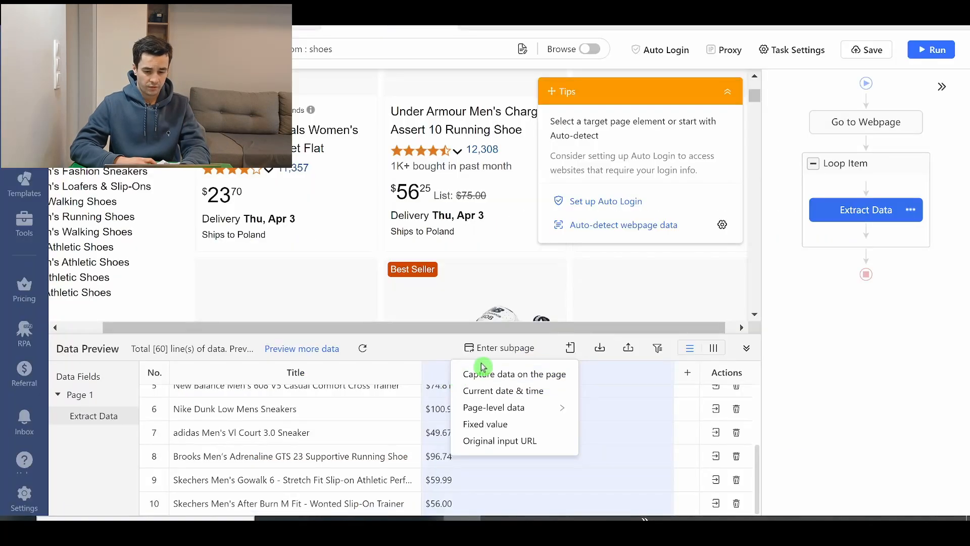
click(483, 373)
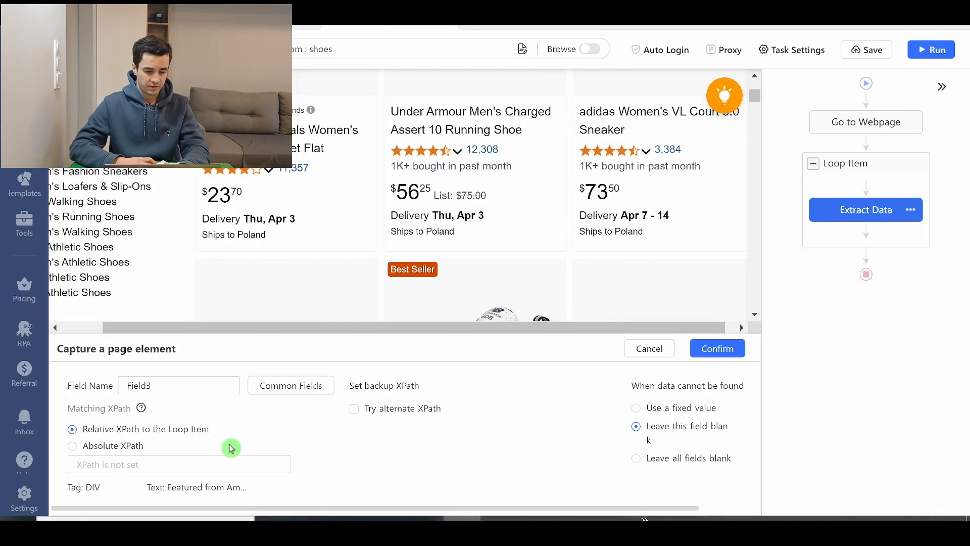
drag(157, 382, 52, 364)
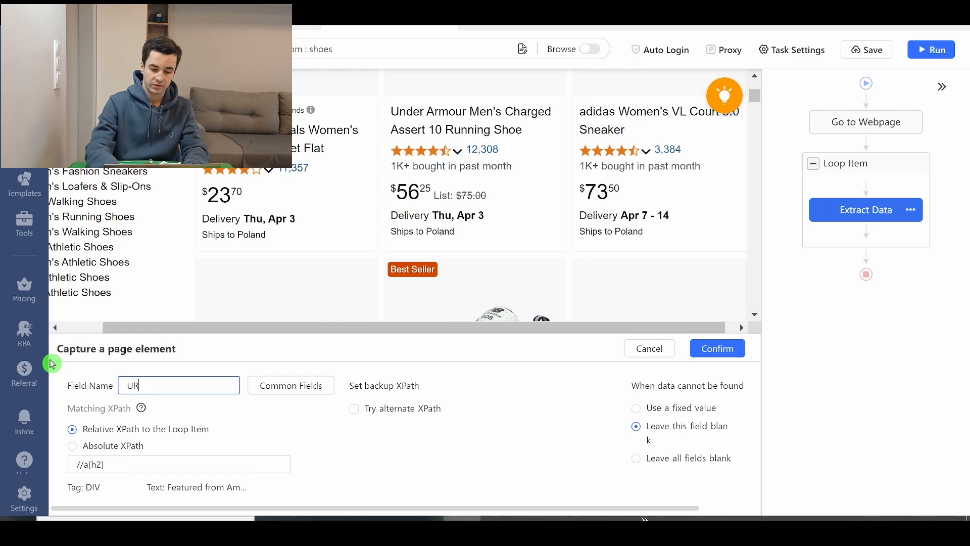
text(URL)
click(716, 349)
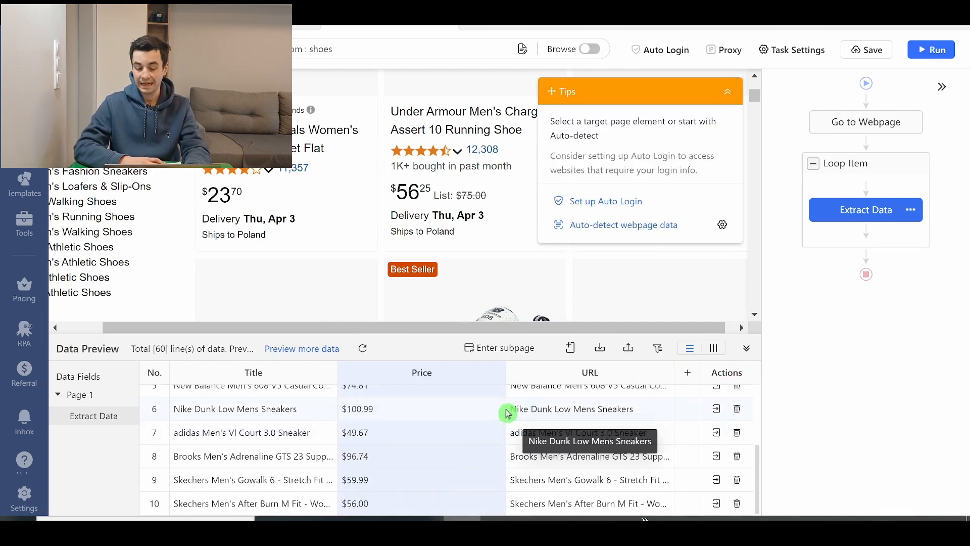
scroll(602, 452, up, 2)
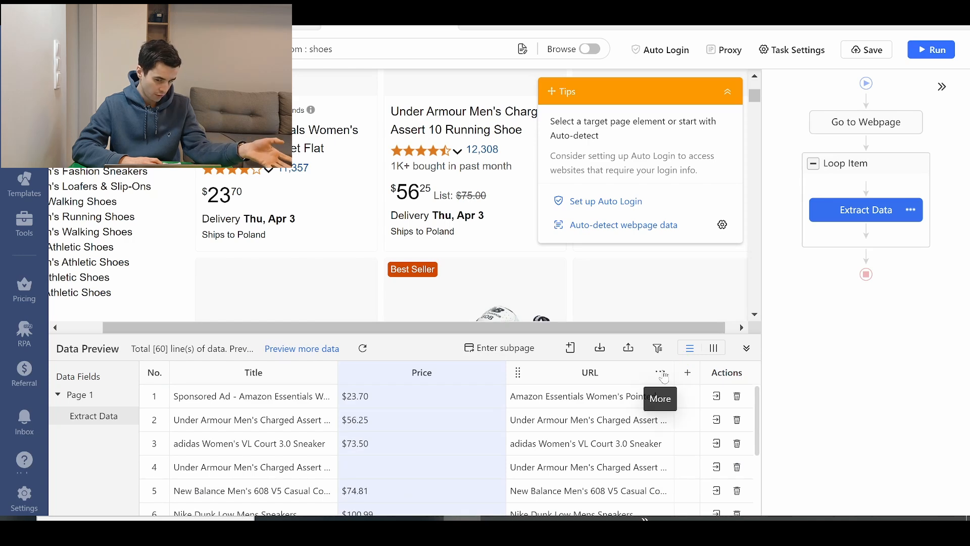
- Customize the URL field to extract the link's href attribute
click(661, 373)
mouse_move(641, 281)
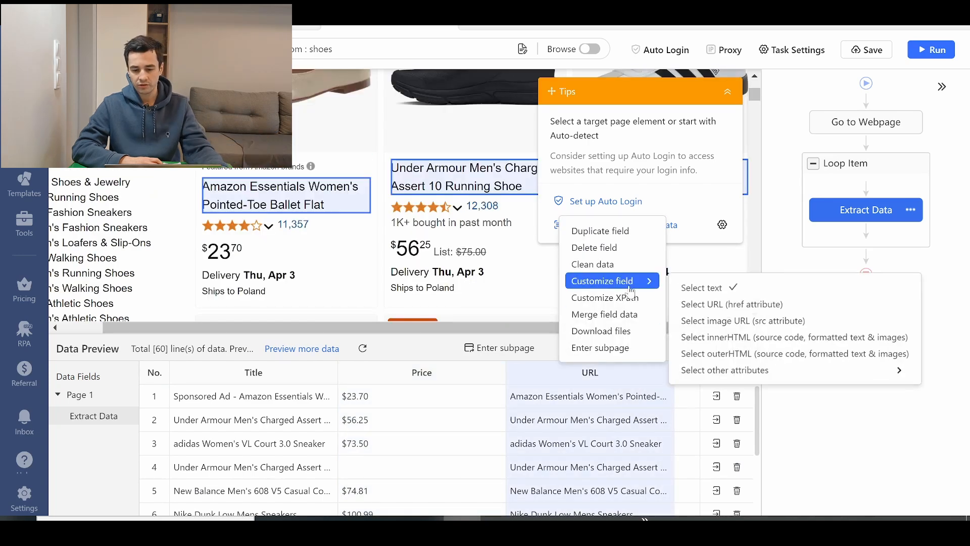
click(739, 306)
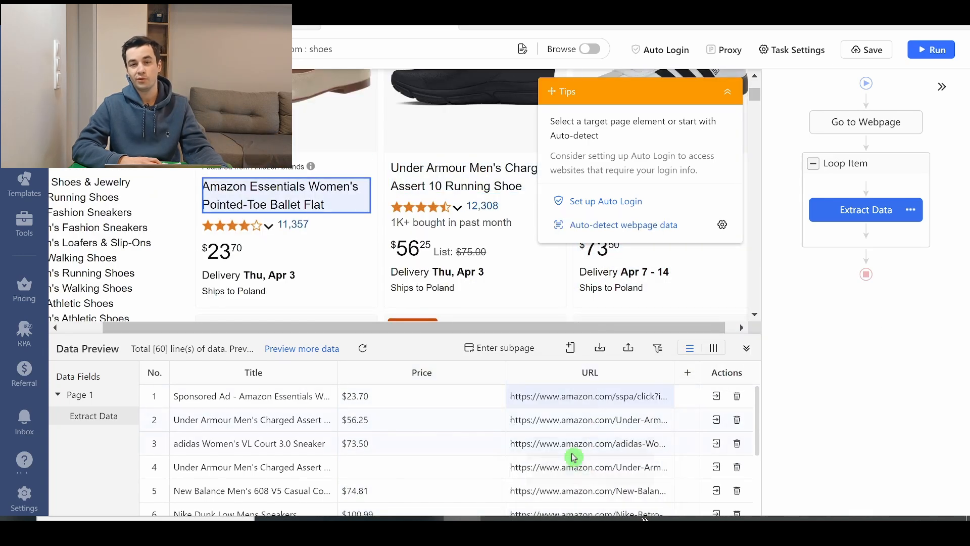
- Collapse the tips and locate the page navigation beneath the Amazon results in the Octoparse page view
click(729, 97)
drag(758, 121, 735, 349)
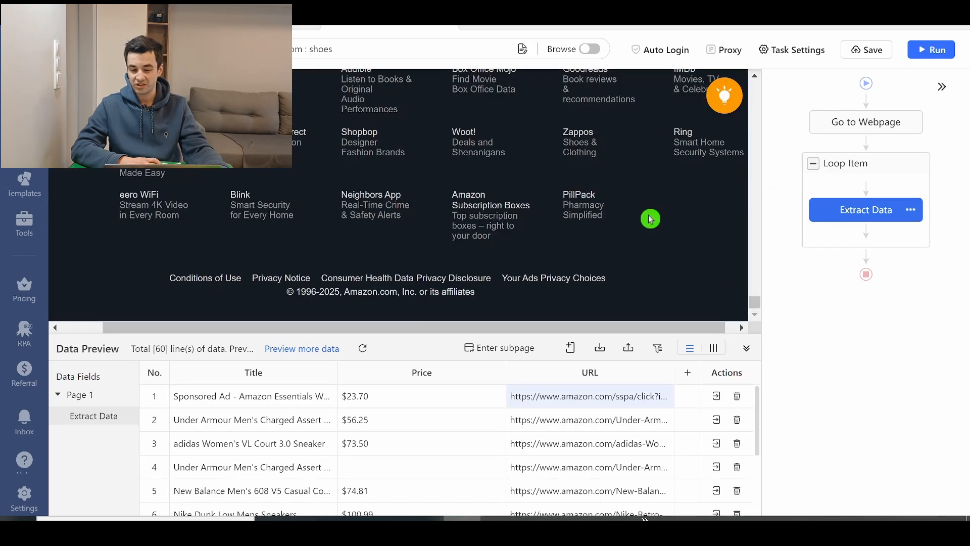
scroll(651, 218, up, 15)
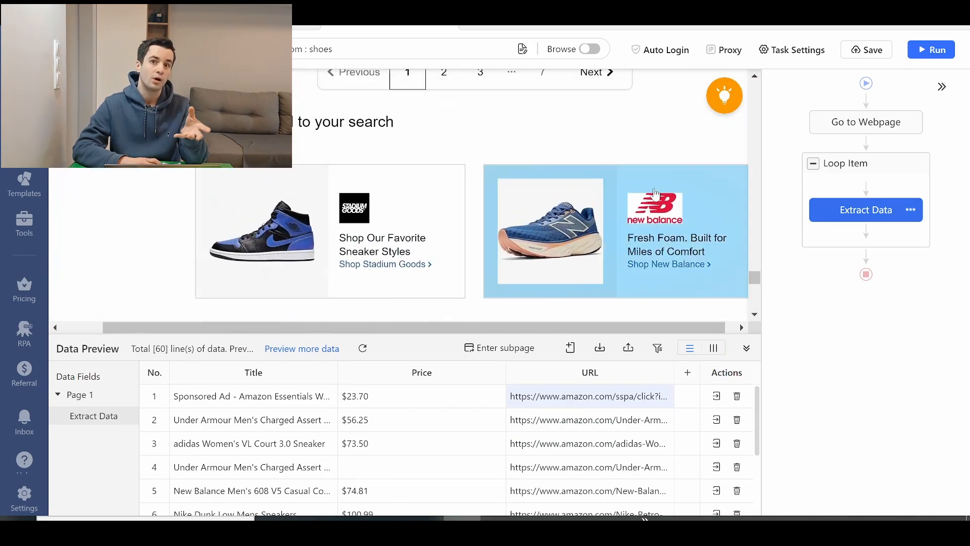
scroll(655, 193, up, 3)
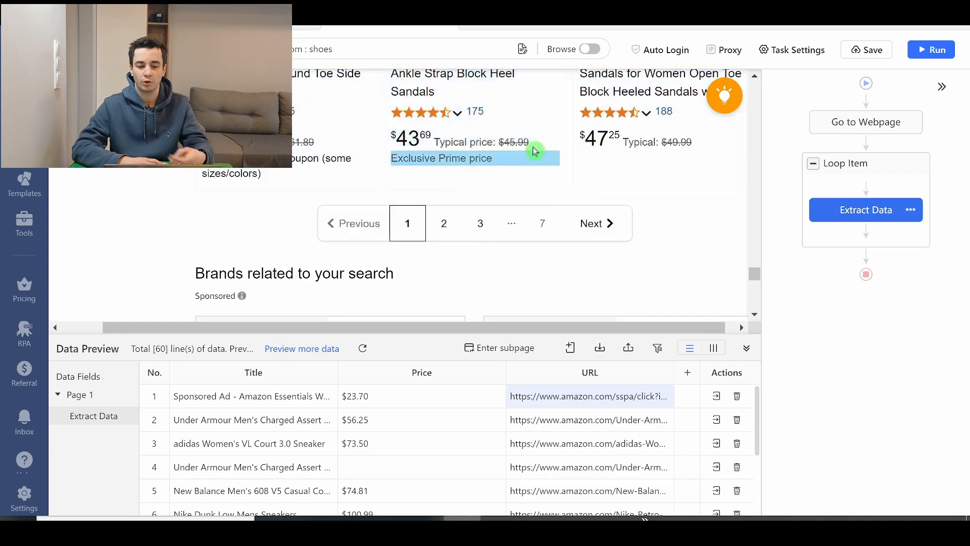
- Switch to the browser, inspect the Next link in the Amazon pagination and copy its aria-label attribute from the HTML
scroll(751, 223, up, 8)
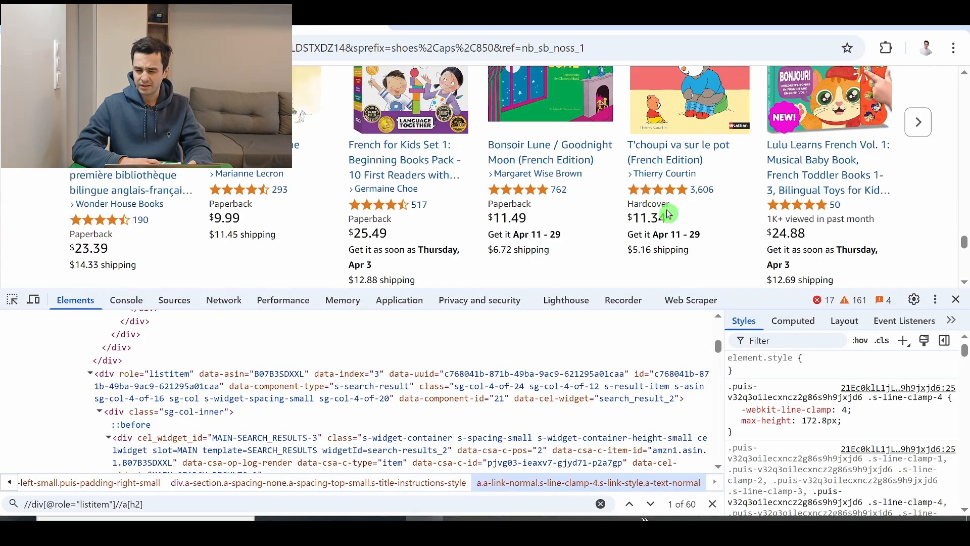
scroll(668, 214, up, 10)
key(ctrl+shift+c)
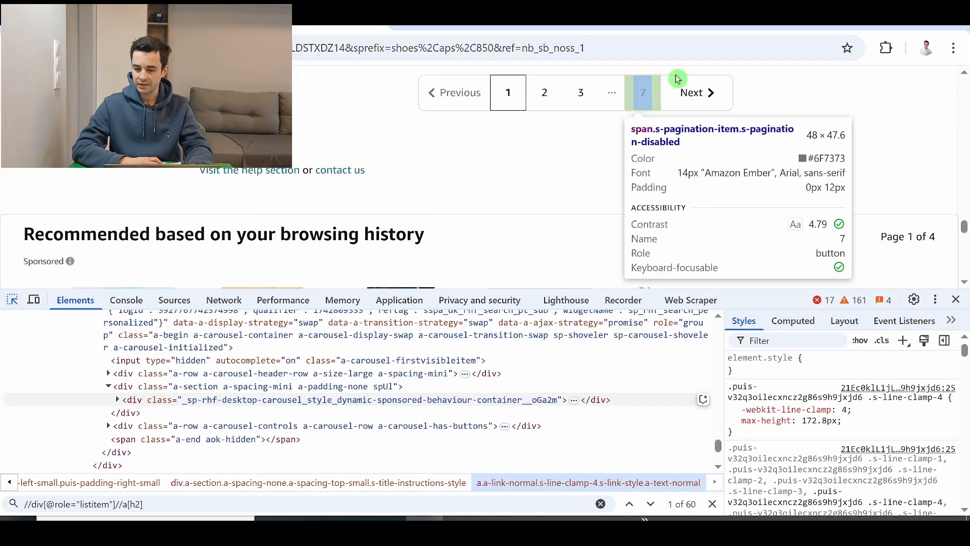
click(696, 92)
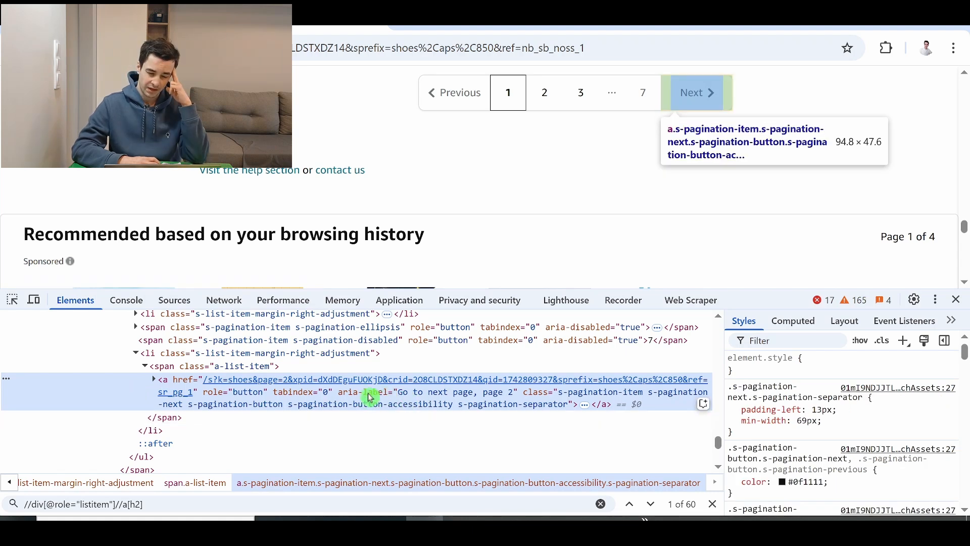
double_click(448, 395)
key(ctrl+a)
click(535, 526)
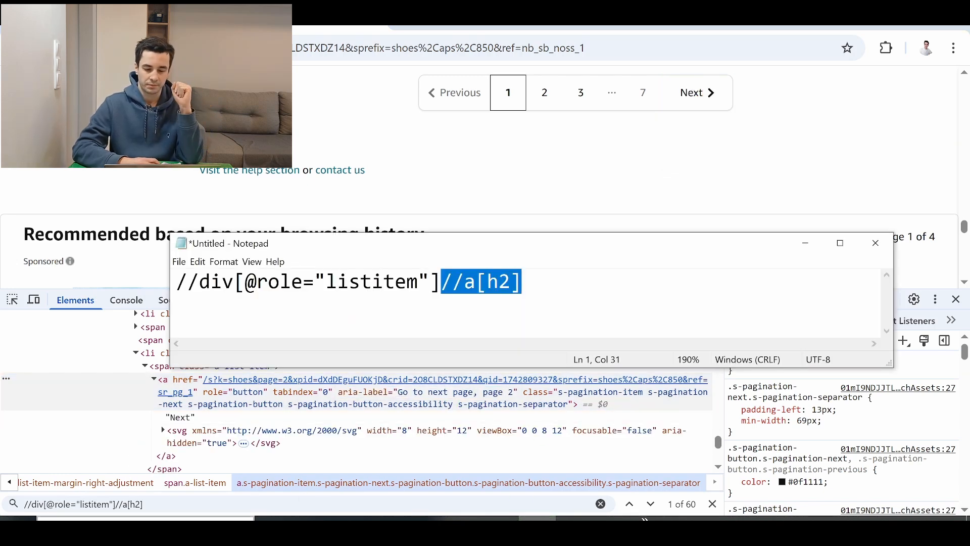
key(Right)
key(ctrl+a)
text(§)
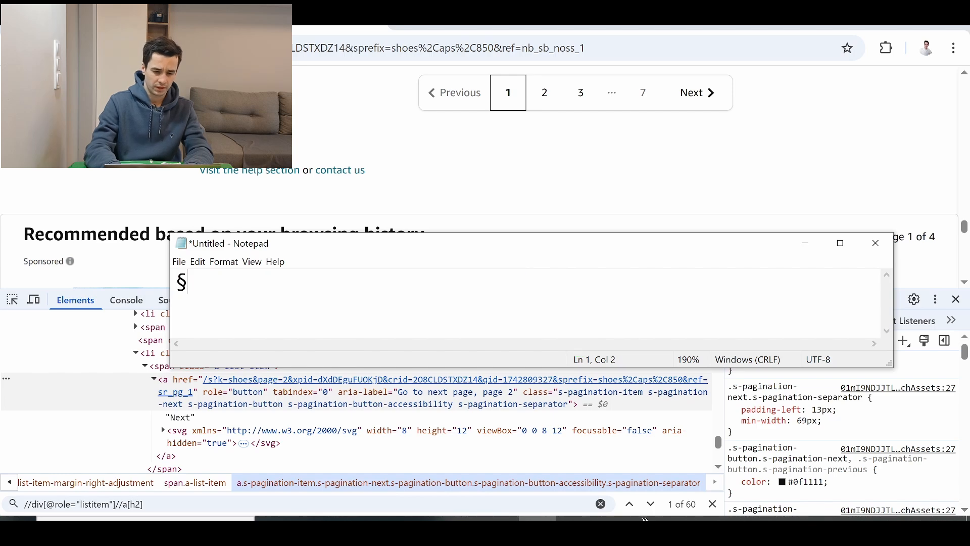
text(/a[)
key(ctrl+v)
text(])
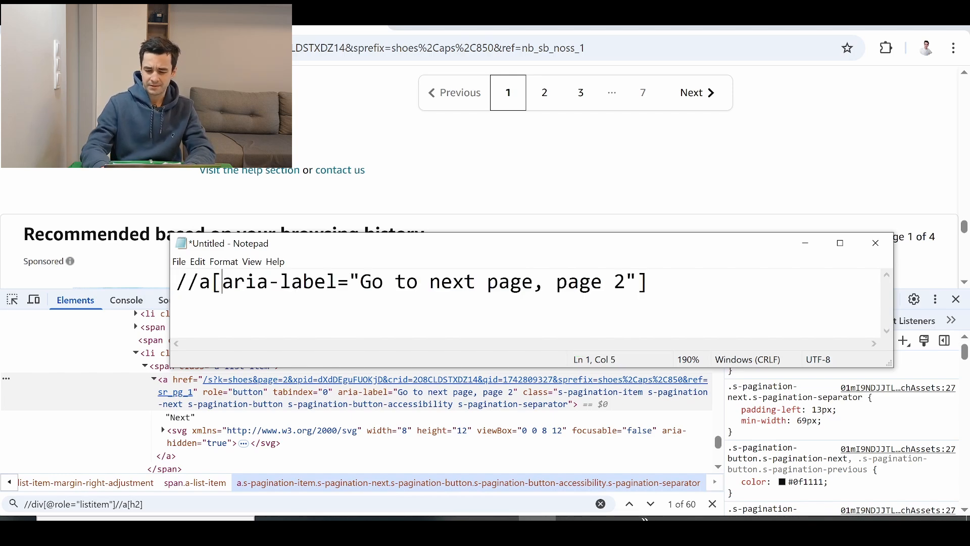
text(@)
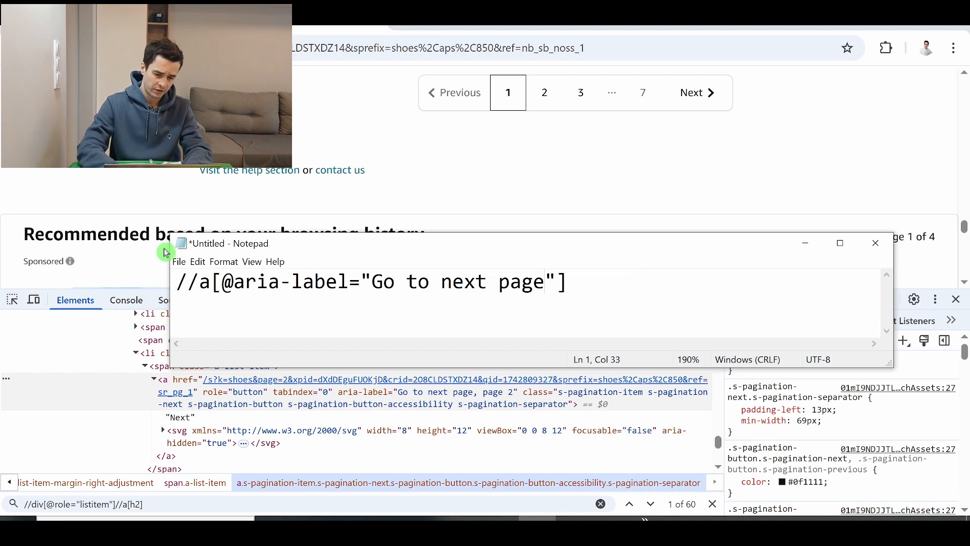
text(contains)
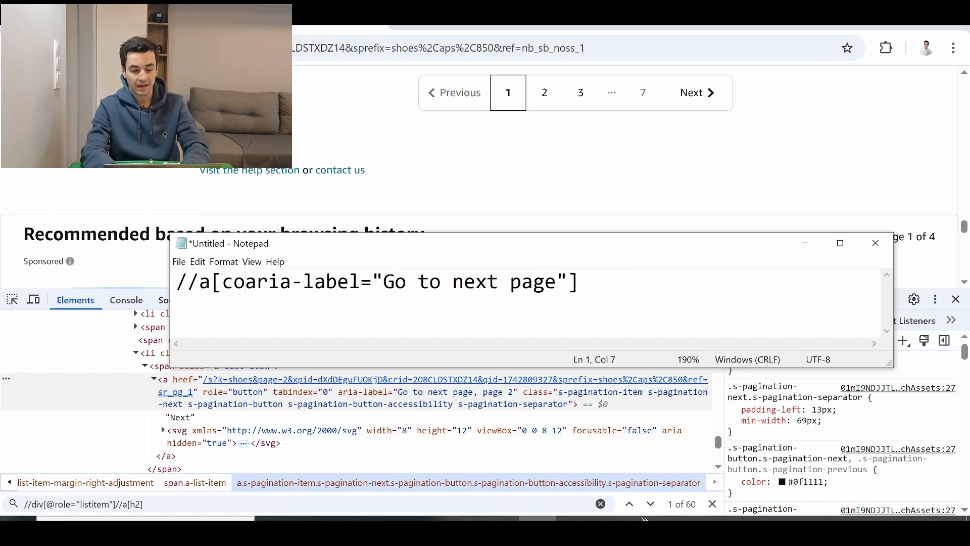
text((@)
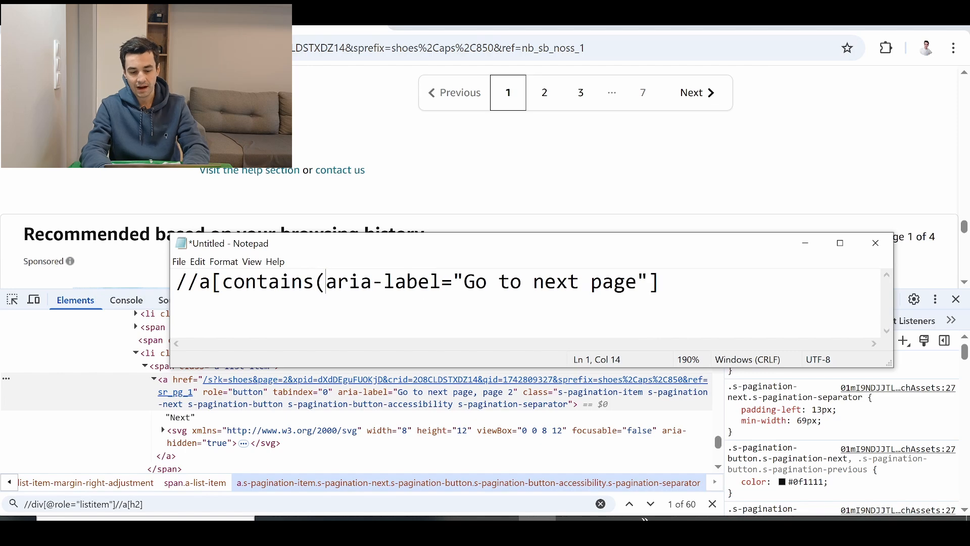
click(464, 282)
key(BackSpace)
text(,)
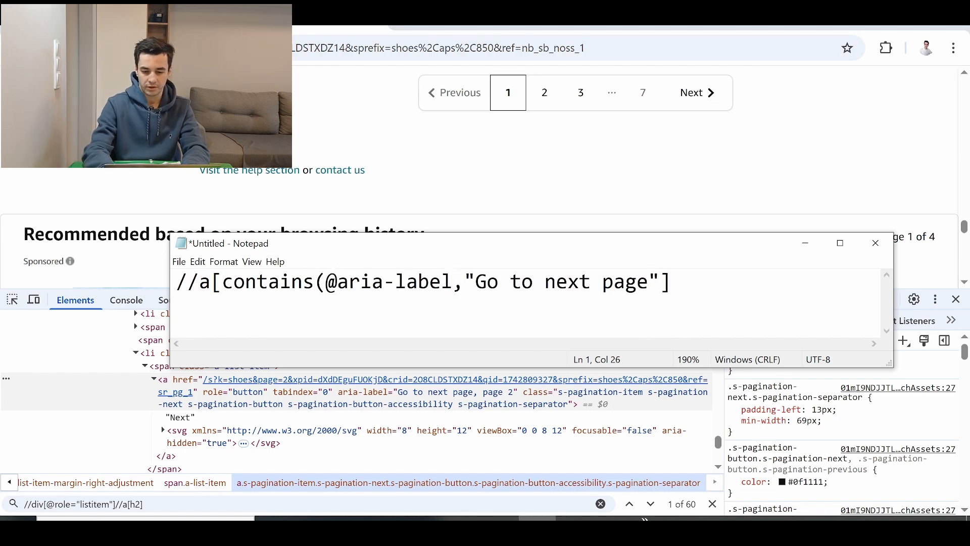
- Copy the contains XPath from Notepad and search the page's HTML with it to test the match on the Next link
key(ctrl+a)
key(ctrl+c)
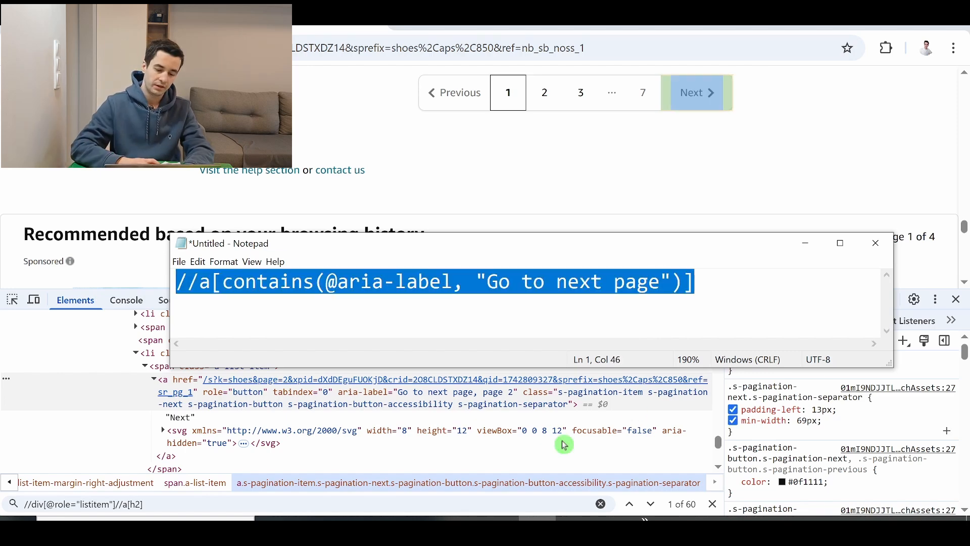
click(431, 475)
key(ctrl+f)
key(ctrl+v)
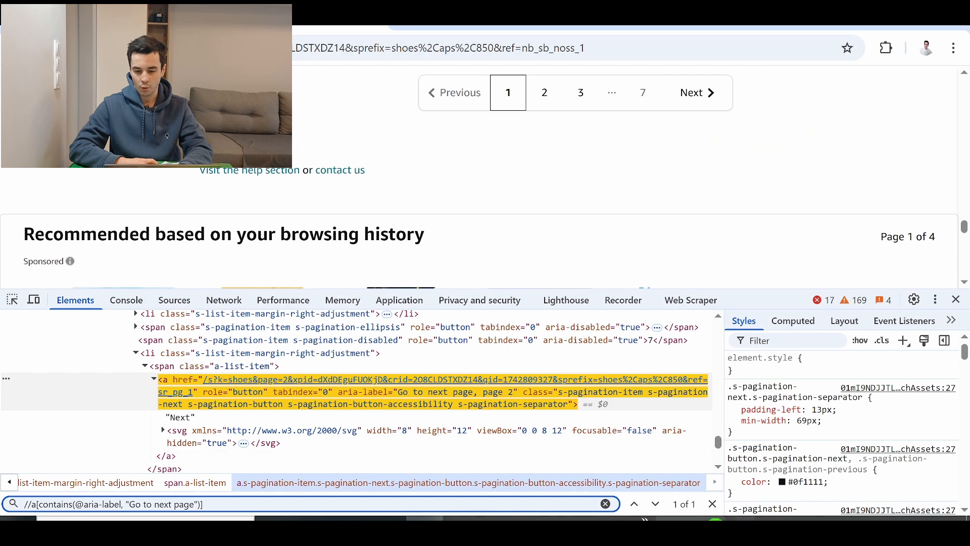
click(567, 407)
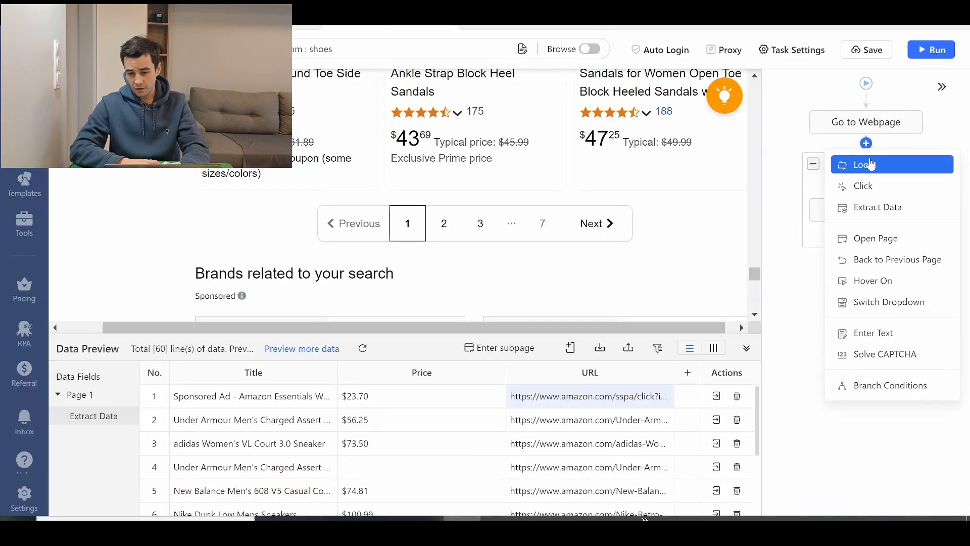
- In Octoparse, add a loop before Loop Item named Pagination, in Single Element mode with the copied next-page XPath
click(867, 167)
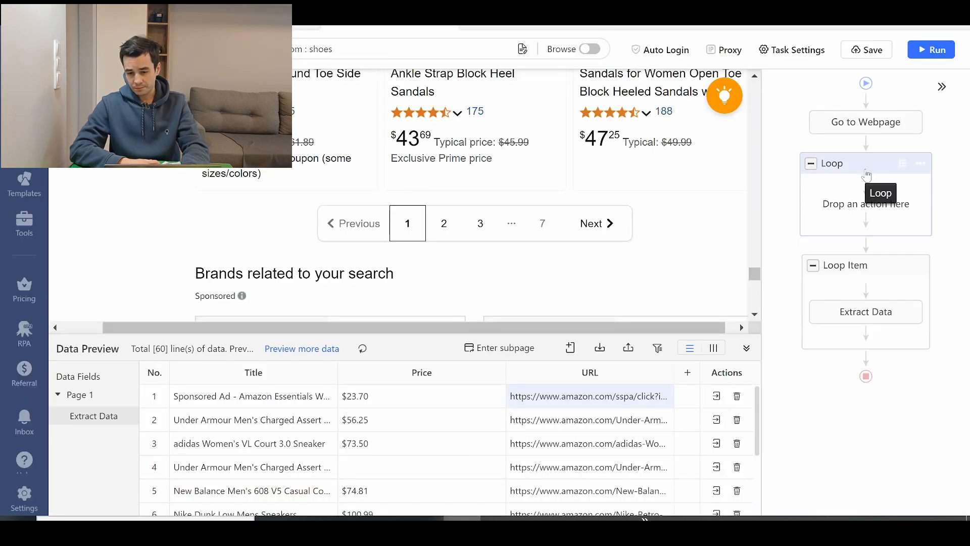
click(867, 174)
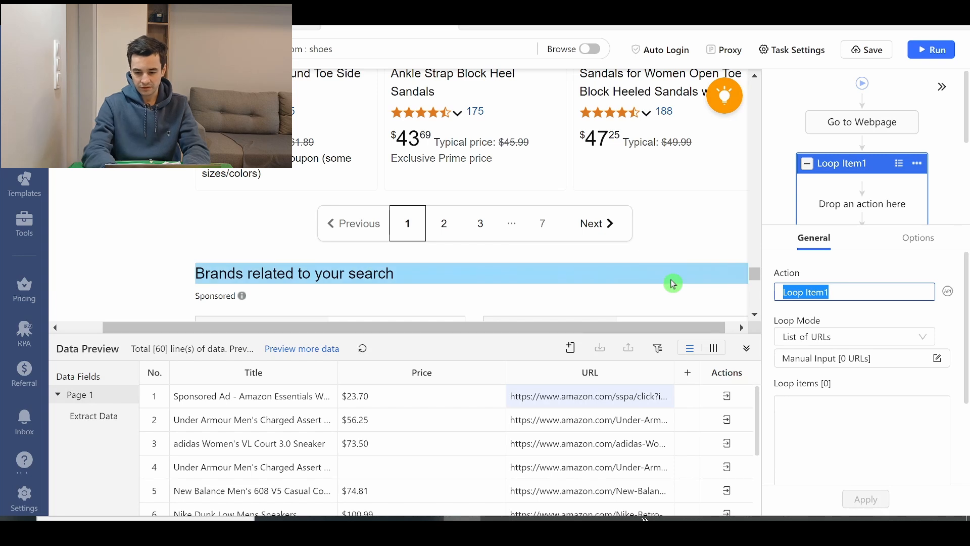
text(Pagination)
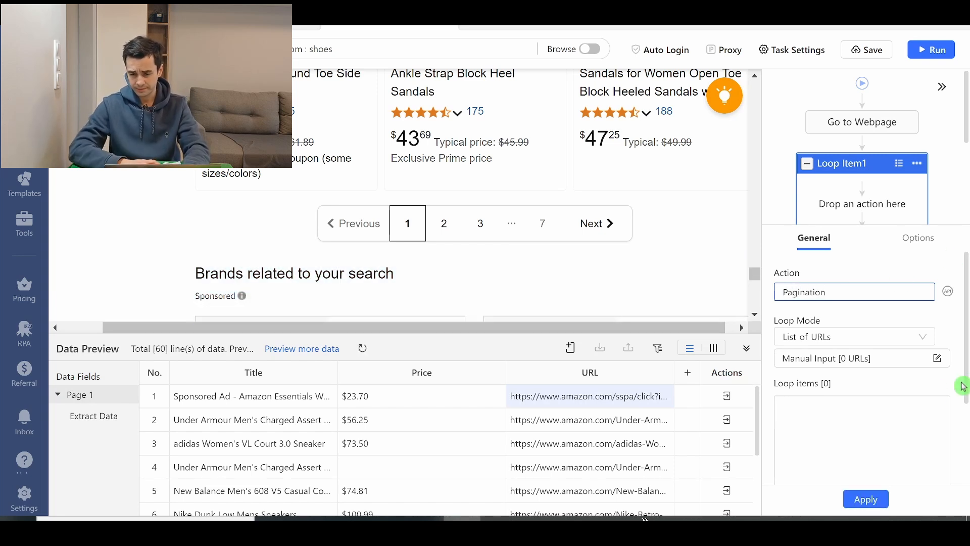
click(859, 336)
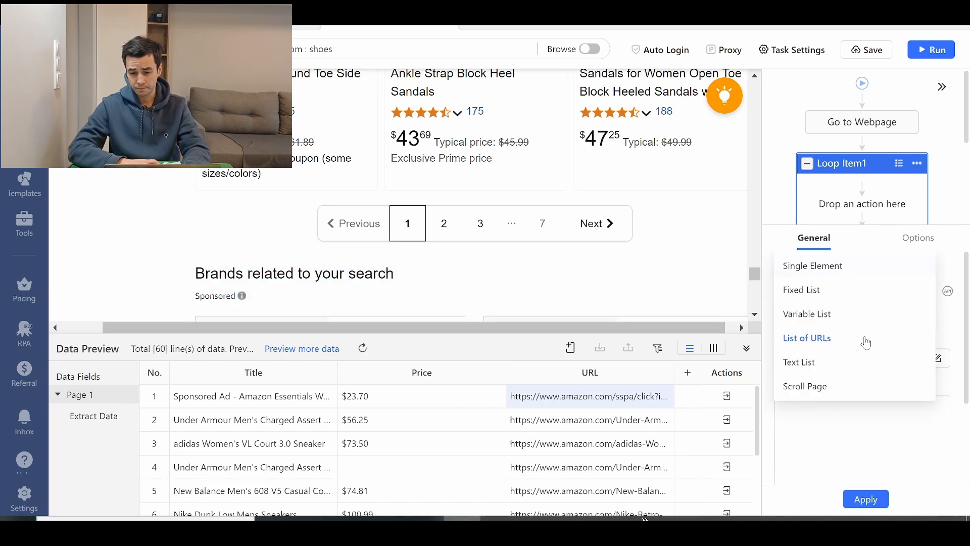
click(824, 266)
key(ctrl+v)
click(866, 497)
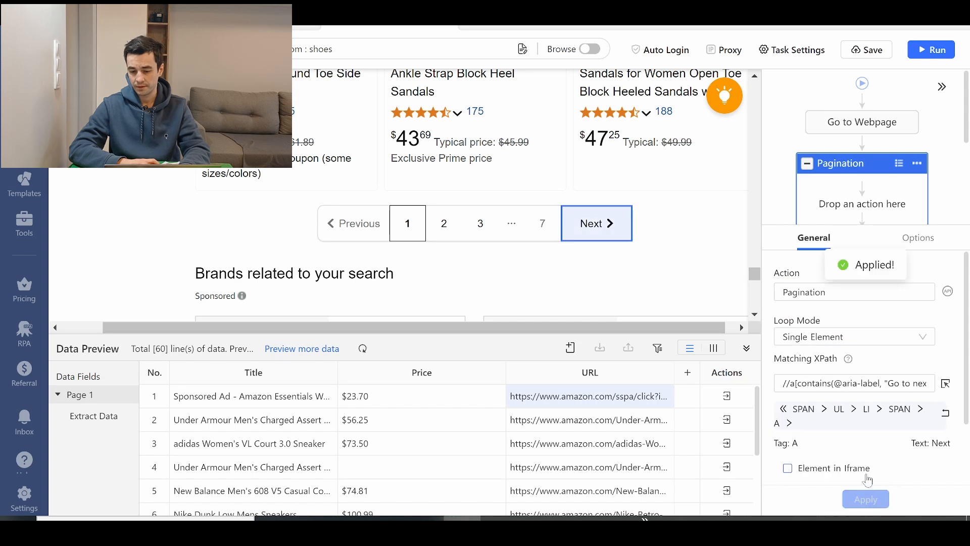
- Enable the wait before action for the Pagination loop with the Random(3-15s) option
click(916, 240)
click(819, 291)
click(820, 313)
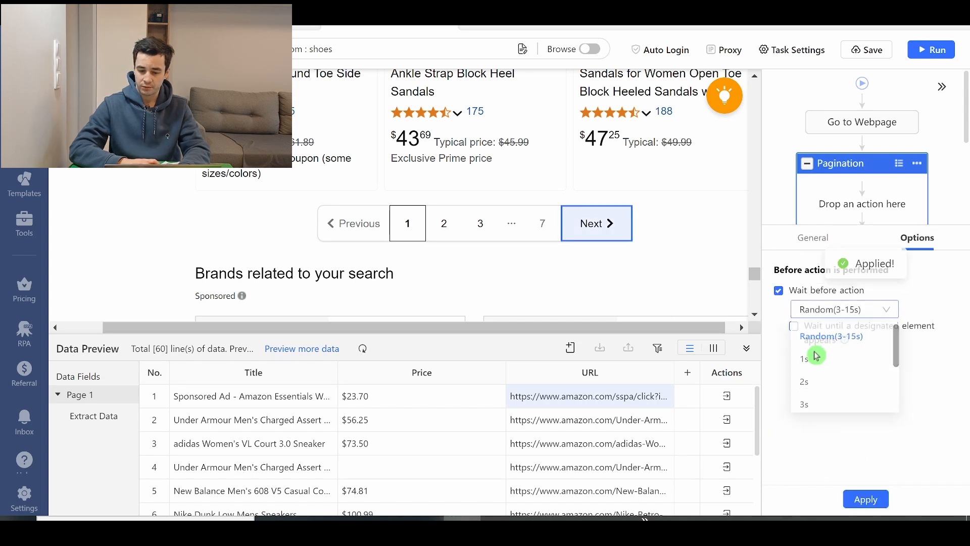
click(829, 337)
click(824, 317)
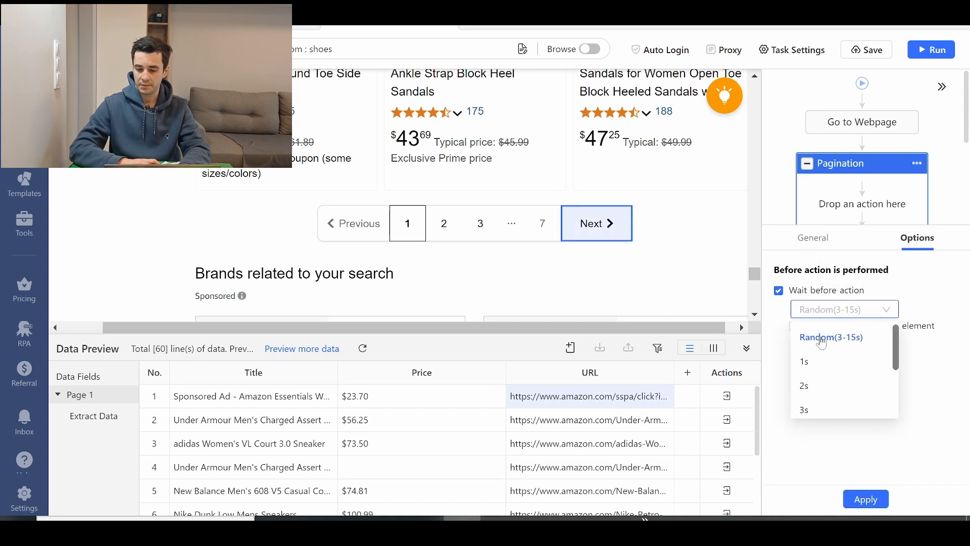
- Add a Click Item action inside the Pagination loop, relative to the Loop Item, and name it Click to Paginate
click(866, 191)
click(861, 232)
click(843, 200)
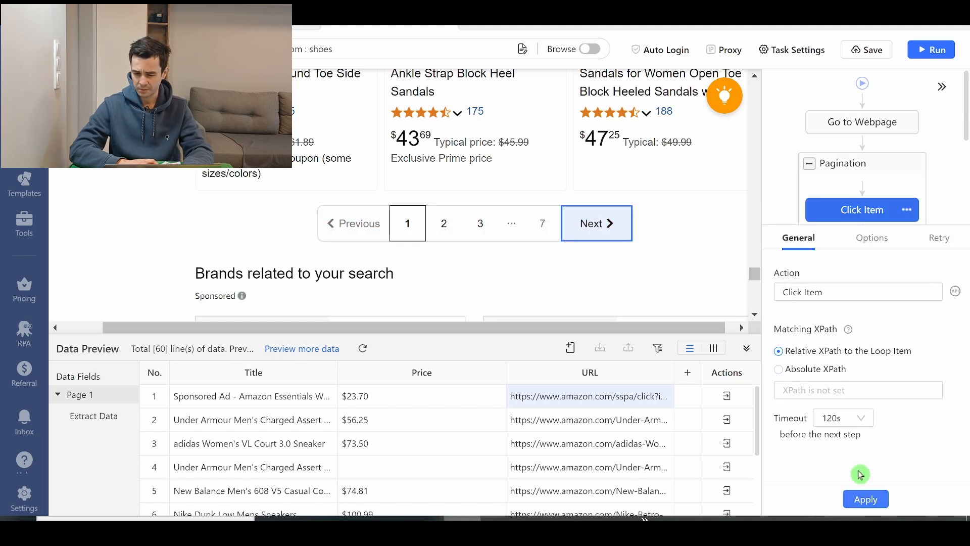
click(866, 499)
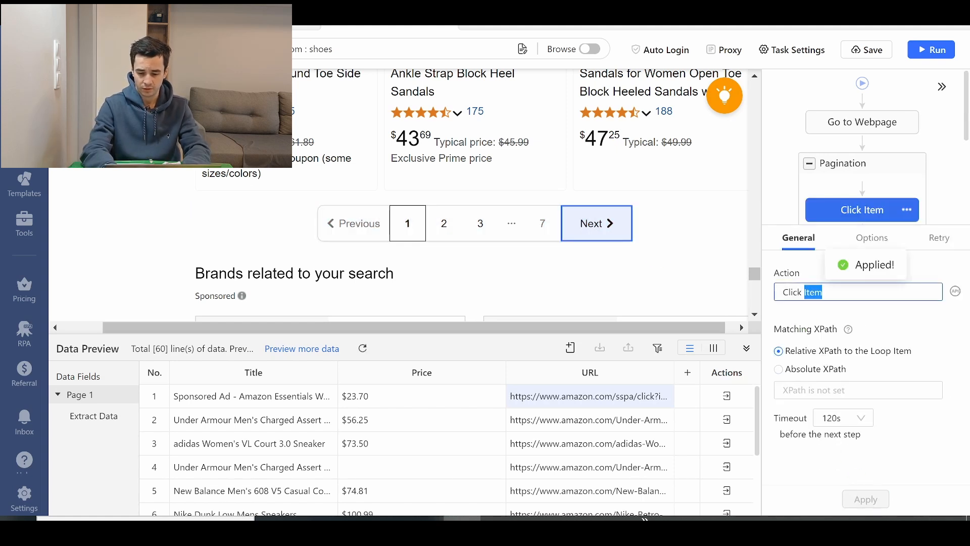
text(to Pagina)
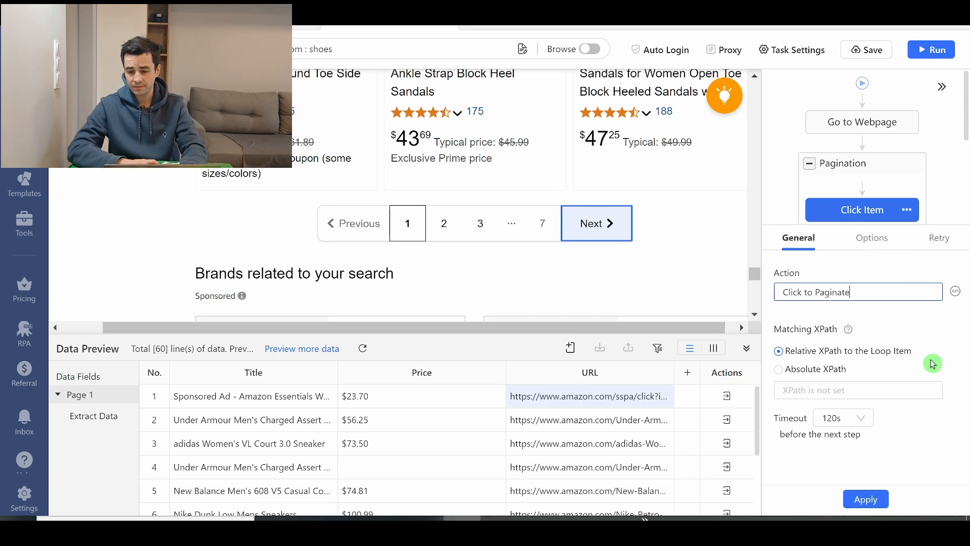
- Set Click to Paginate to wait 1s before the action and load with AJAX using a 10s timeout
click(871, 238)
click(840, 309)
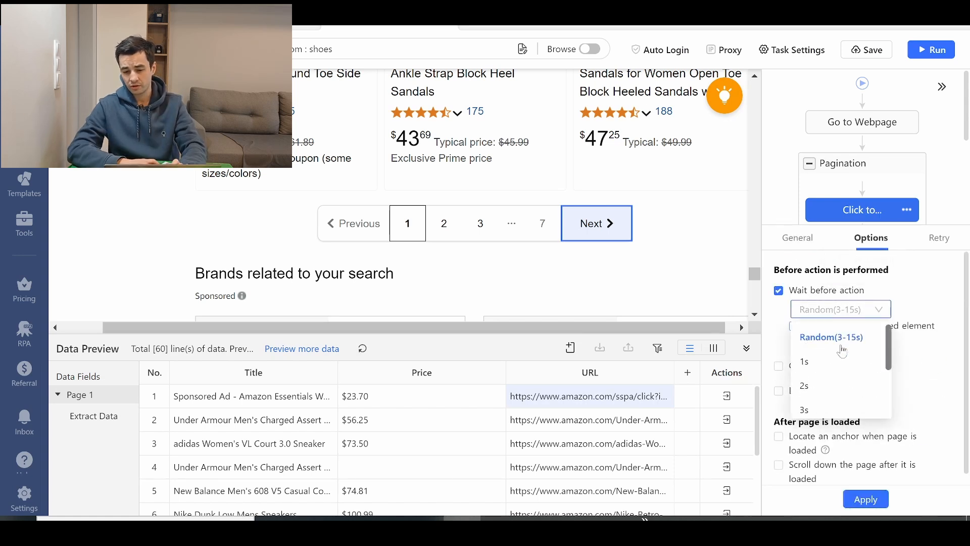
click(831, 370)
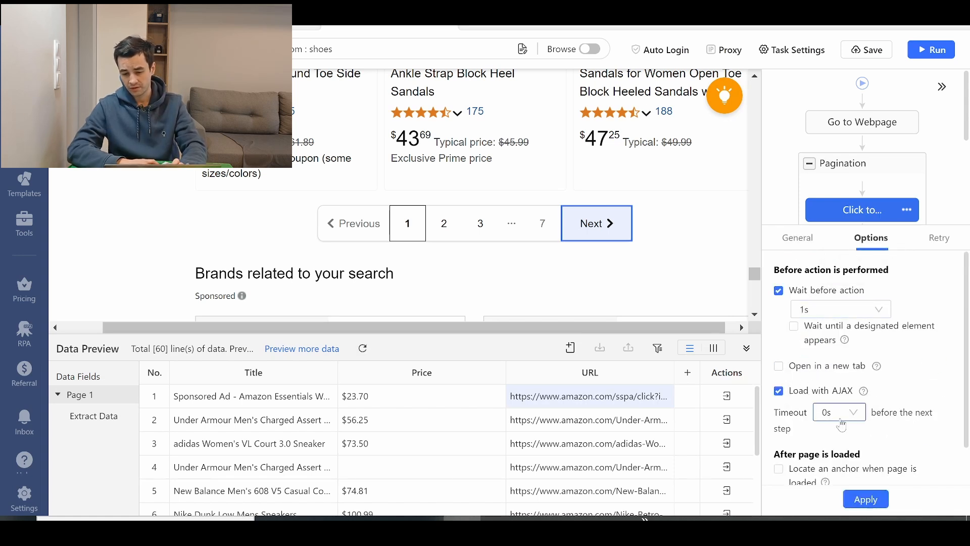
click(840, 424)
click(840, 340)
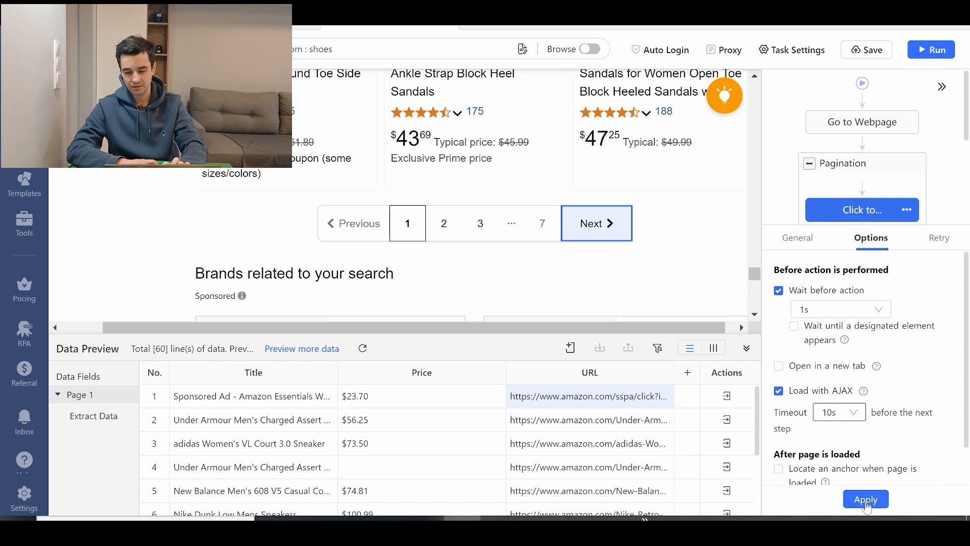
click(865, 499)
- Move the Loop Item with its Extract Data action into the Pagination loop, before Click to Paginate
drag(872, 193, 863, 185)
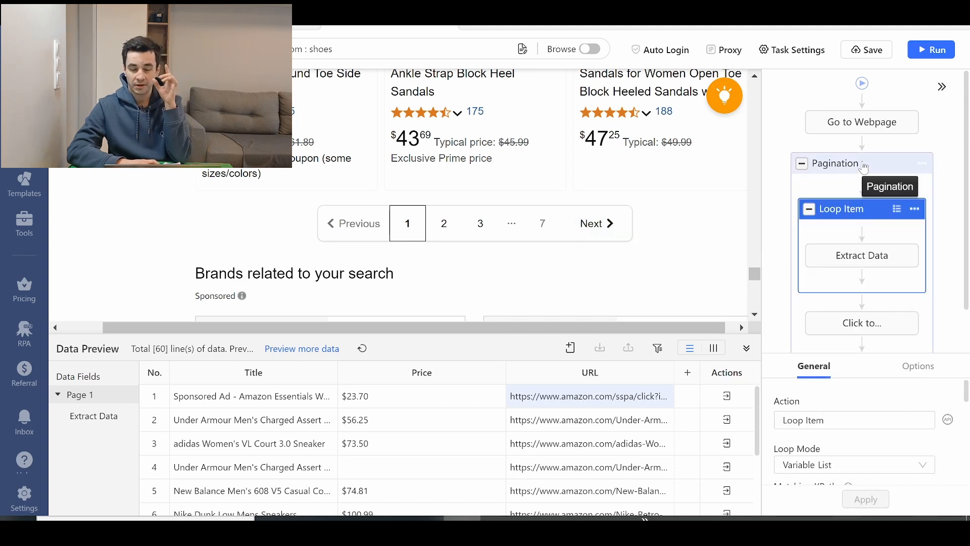
scroll(893, 120, down, 1)
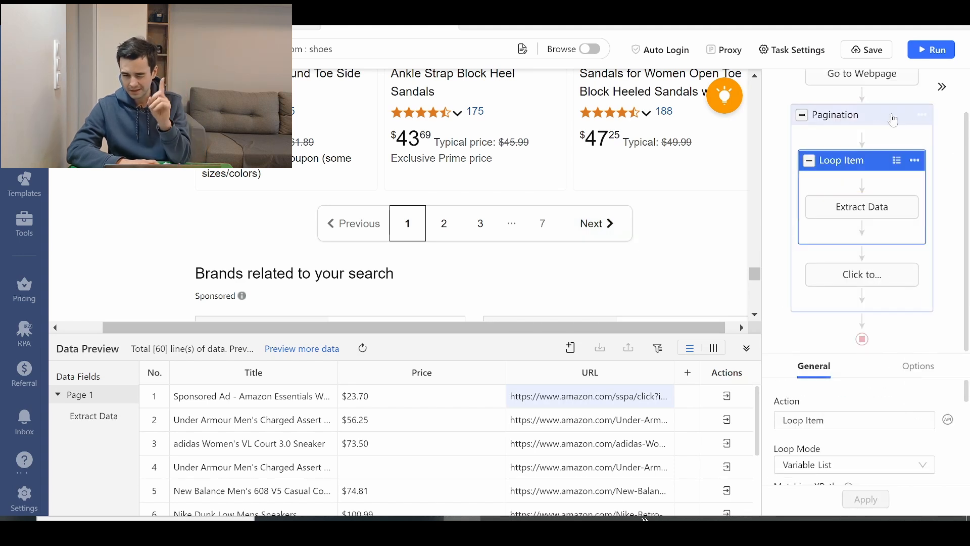
- Test the Pagination and Click to Paginate actions, and check the Loop Item and data preview on the next results page
click(842, 125)
click(835, 272)
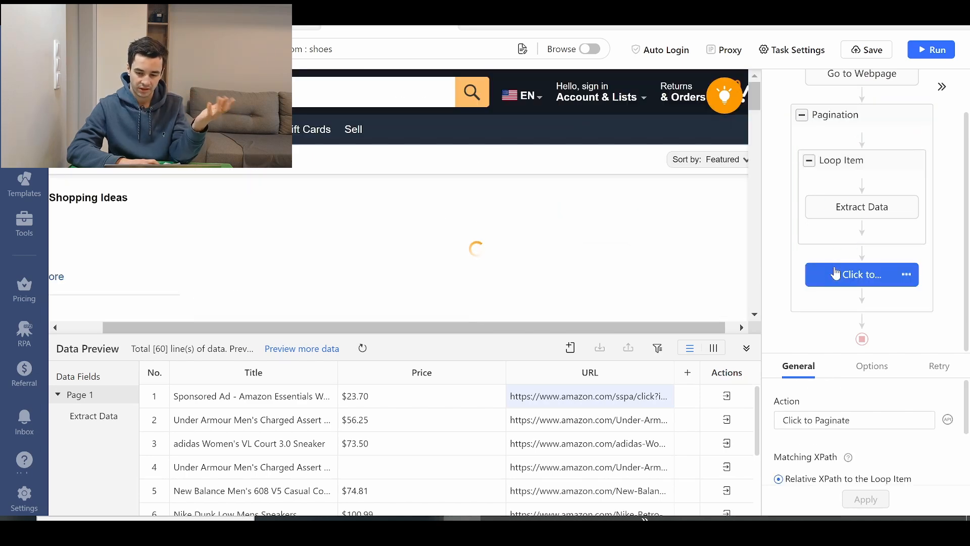
drag(758, 92, 767, 192)
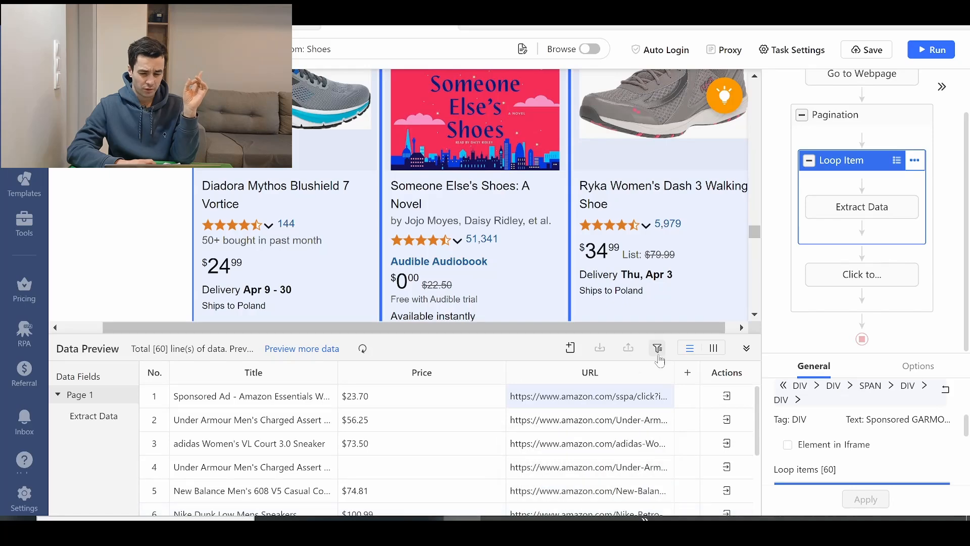
click(625, 378)
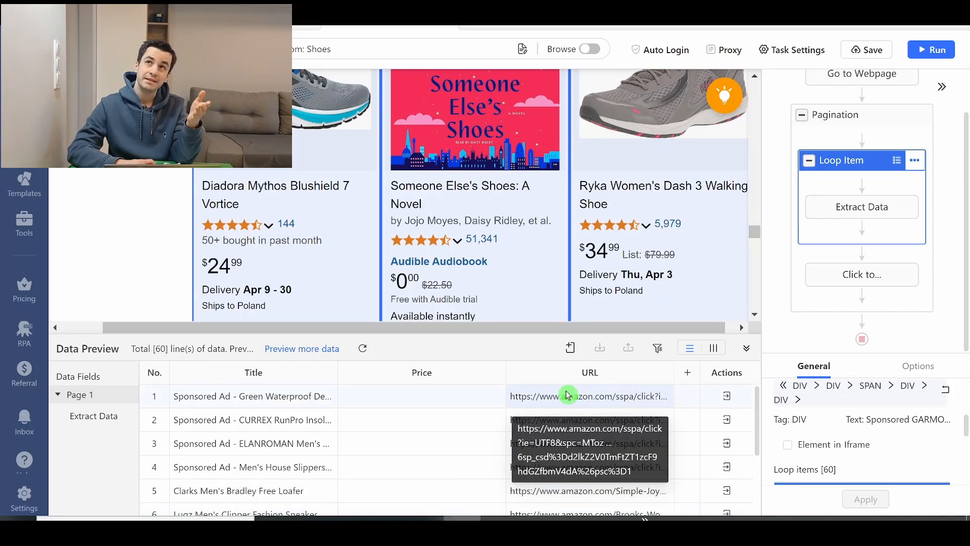
- Add a captured page-element field named ASIN to Extract Data, using a relative XPath to the Loop Item
click(570, 348)
mouse_move(532, 407)
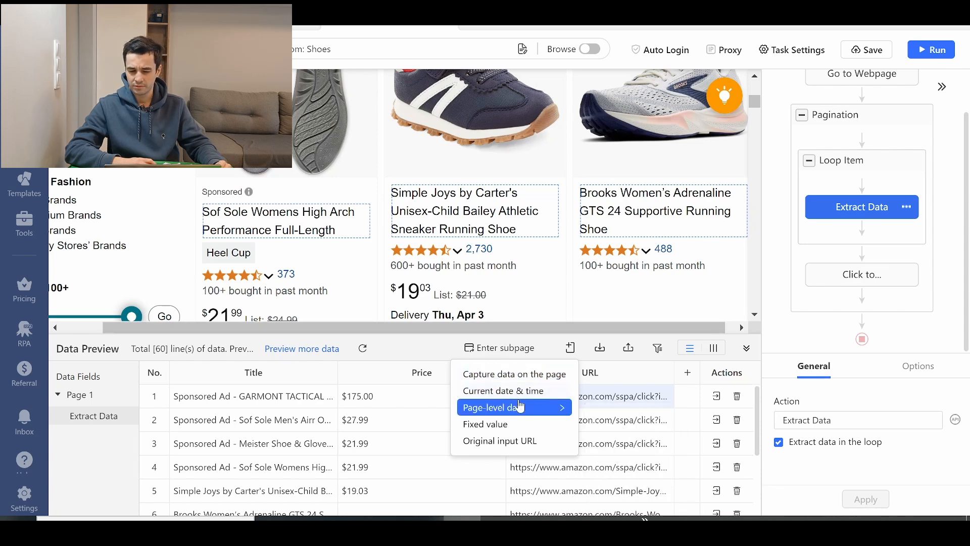
click(525, 375)
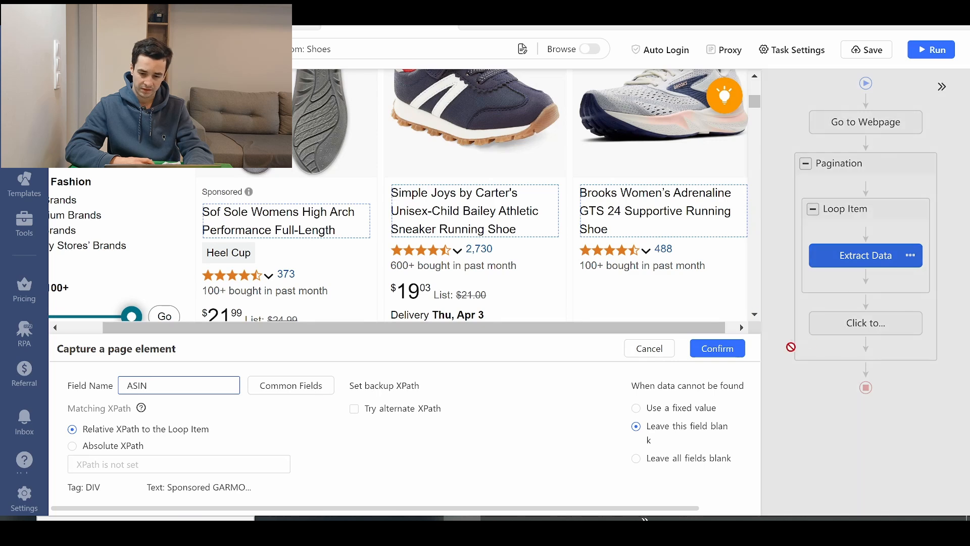
click(729, 352)
- Customize the ASIN field to extract the data-asin attribute instead of the text
click(658, 372)
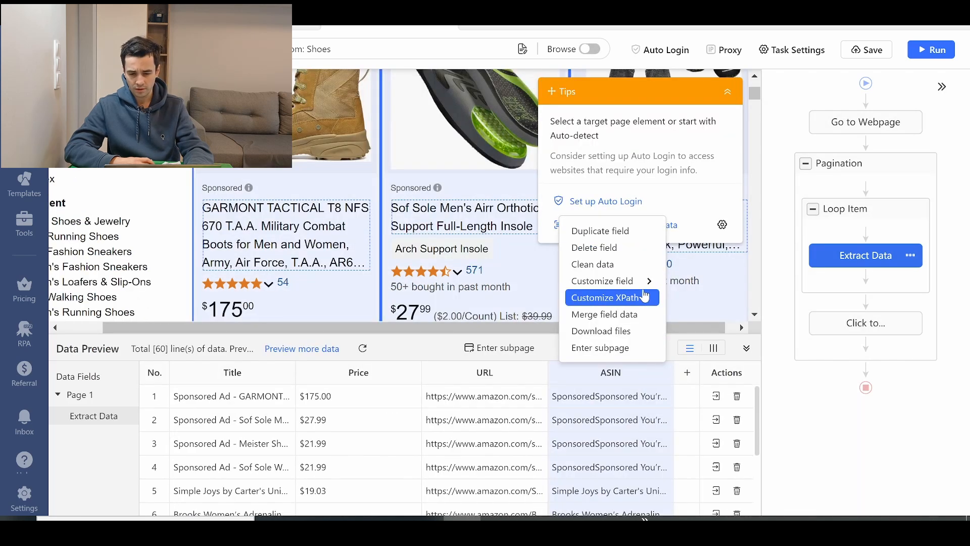
mouse_move(645, 281)
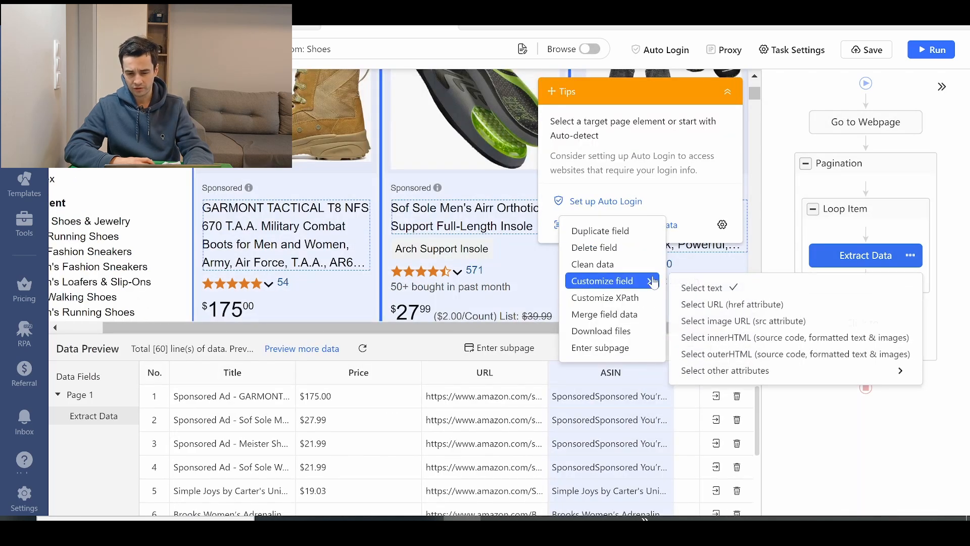
mouse_move(708, 371)
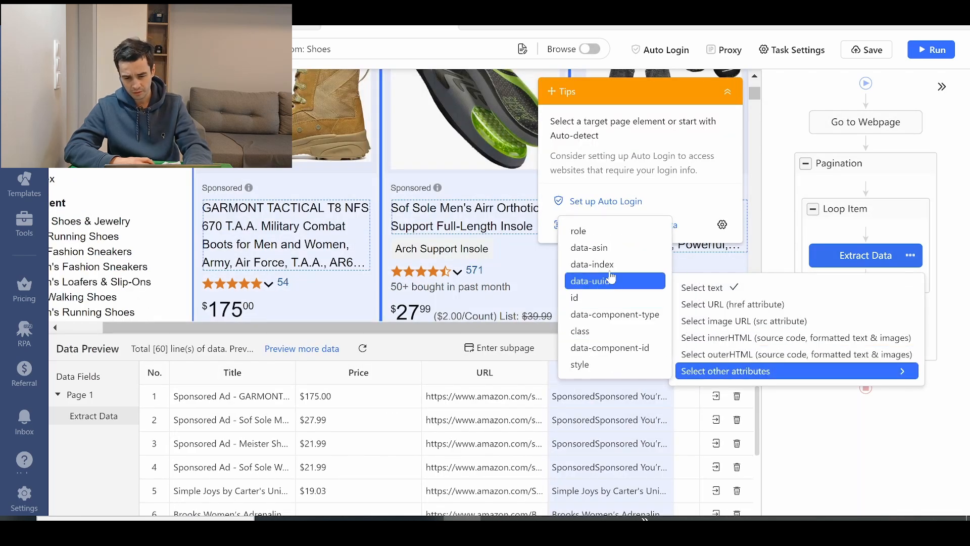
click(641, 253)
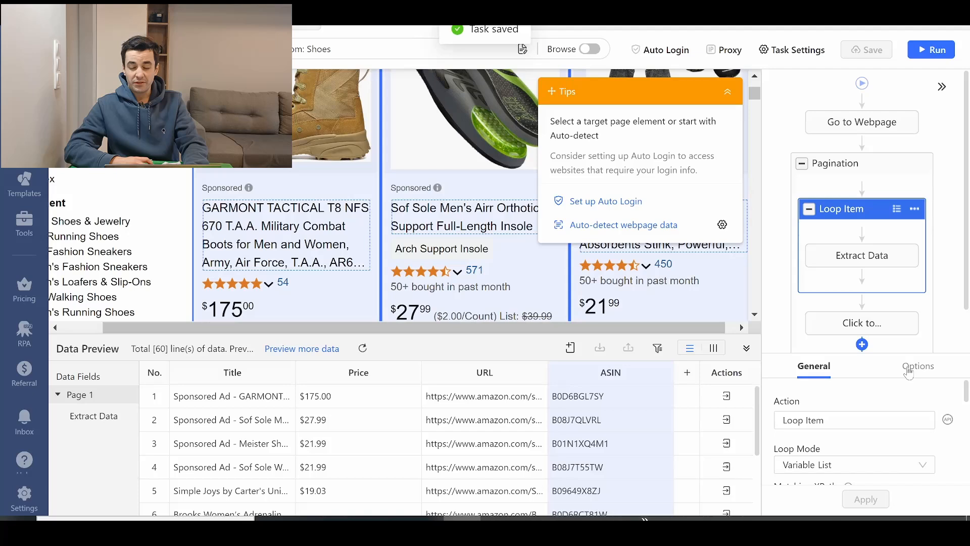
- Set the Loop Item to wait 5s before the action, without waiting for a designated element, and apply it
click(909, 369)
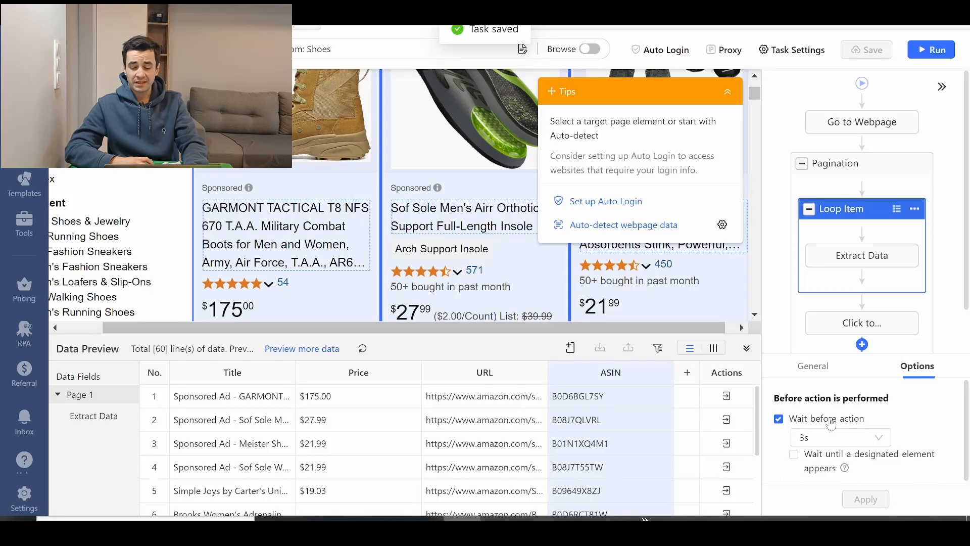
click(827, 442)
scroll(825, 414, down, 3)
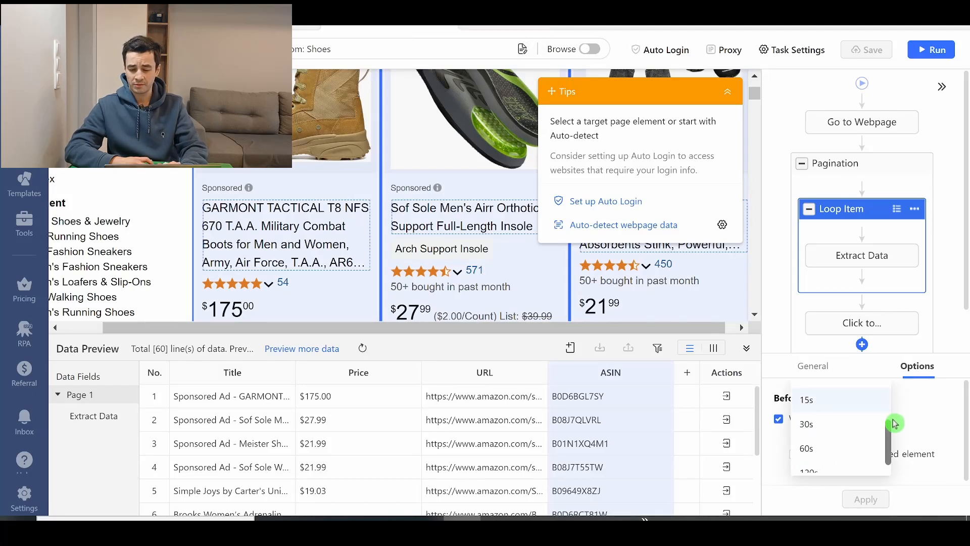
drag(894, 424, 891, 399)
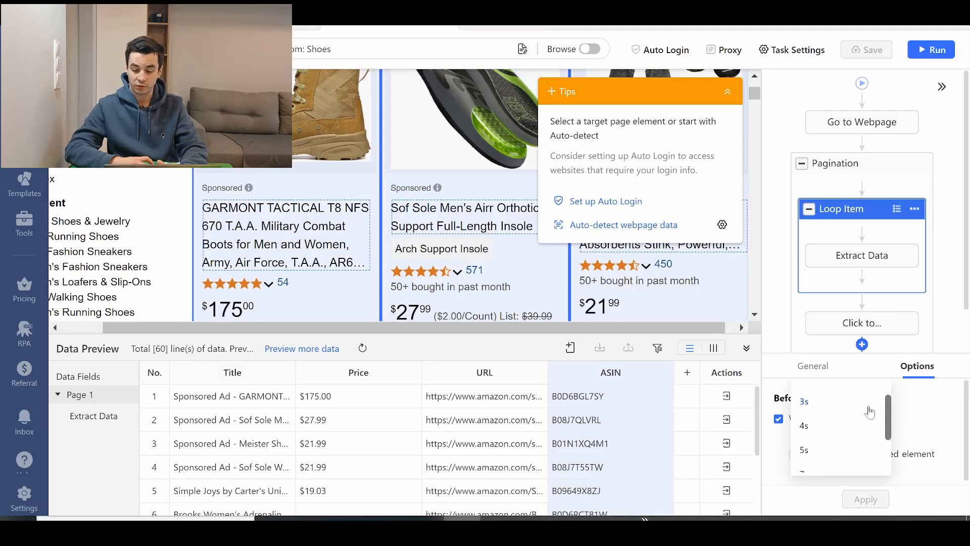
click(792, 457)
click(829, 437)
click(781, 460)
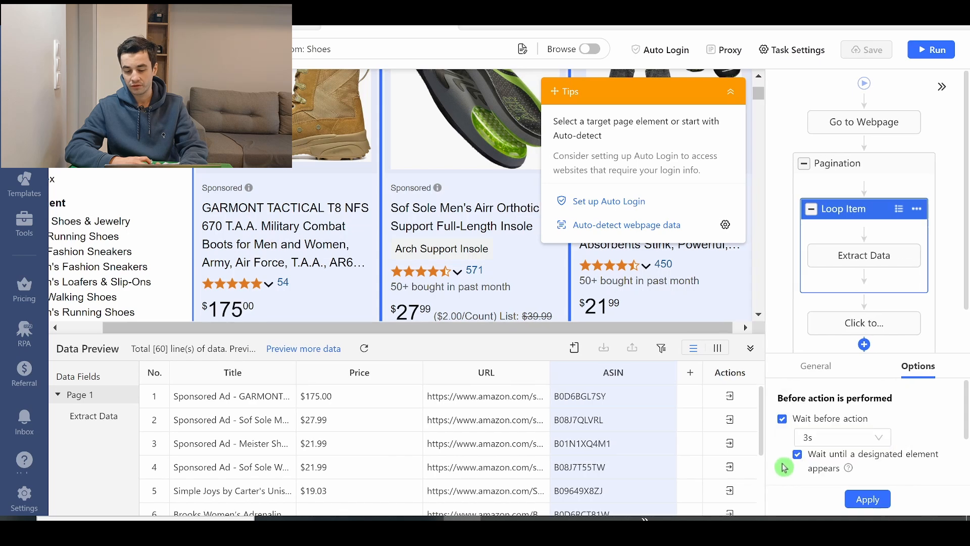
click(819, 442)
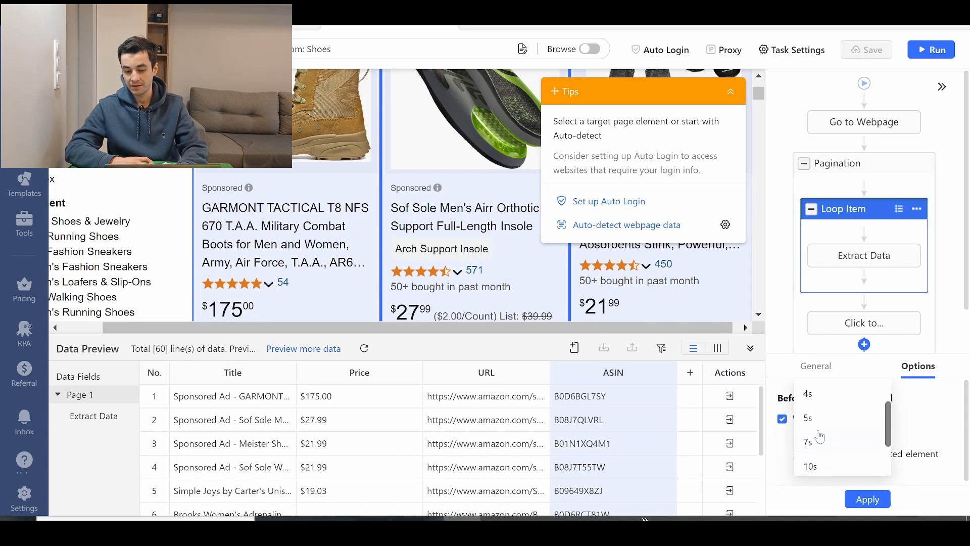
click(825, 418)
click(867, 499)
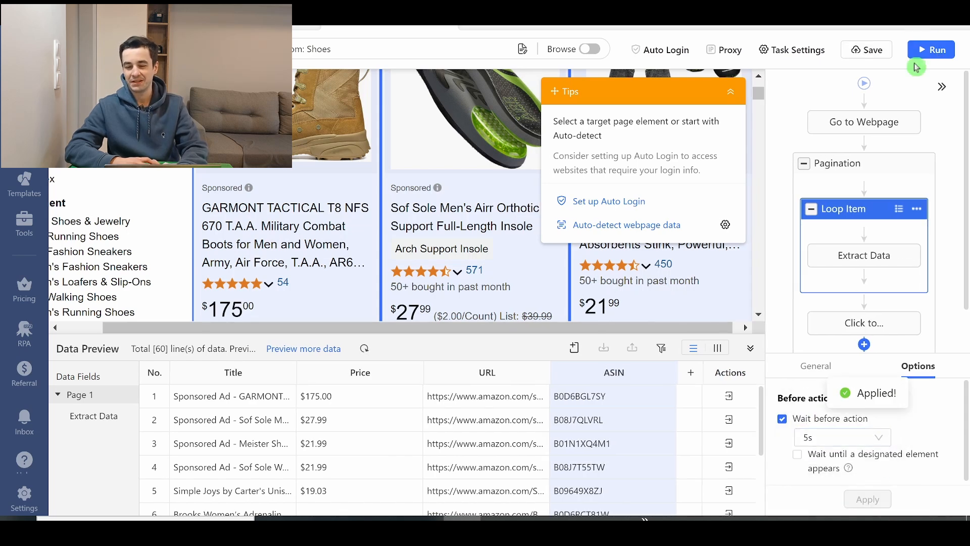
- Run the task on the local device in Standard Mode, and stop the run after several result pages are extracted
click(929, 50)
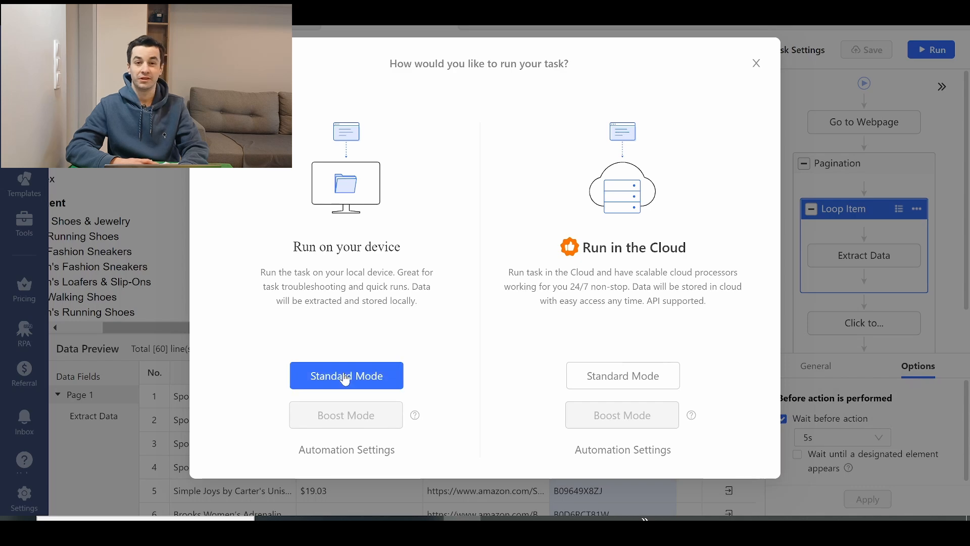
click(352, 376)
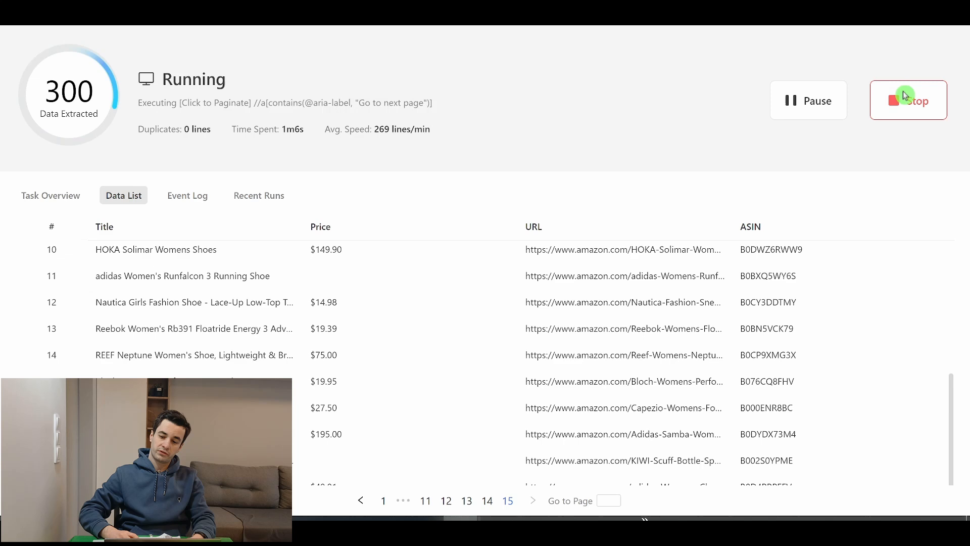
click(878, 98)
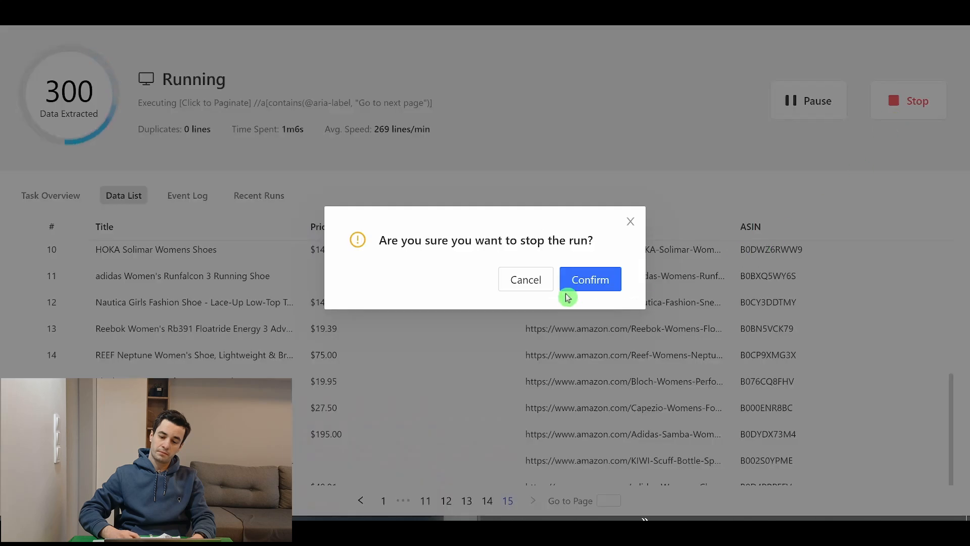
click(579, 286)
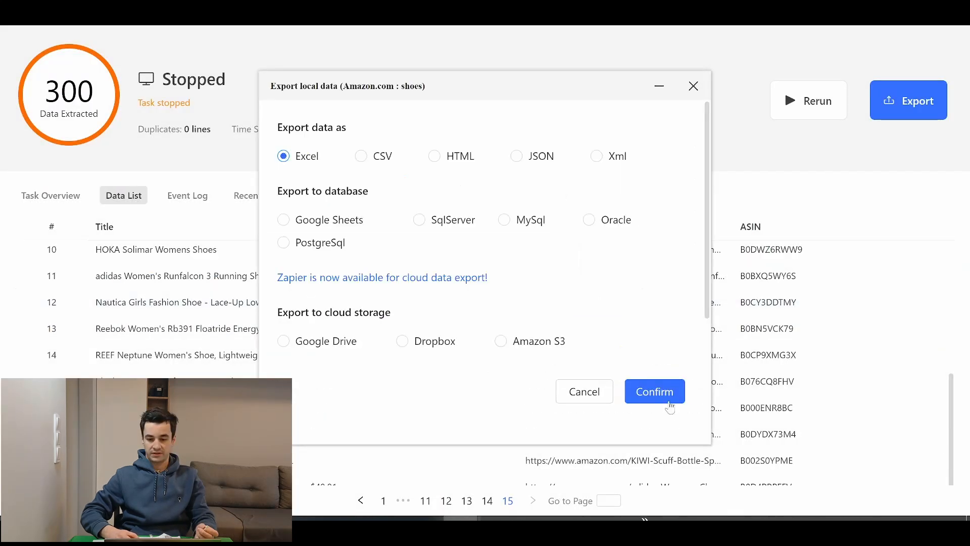
- Export the extracted data as an Excel file, and open it in Excel to check the rows down to the last one
click(655, 392)
click(537, 339)
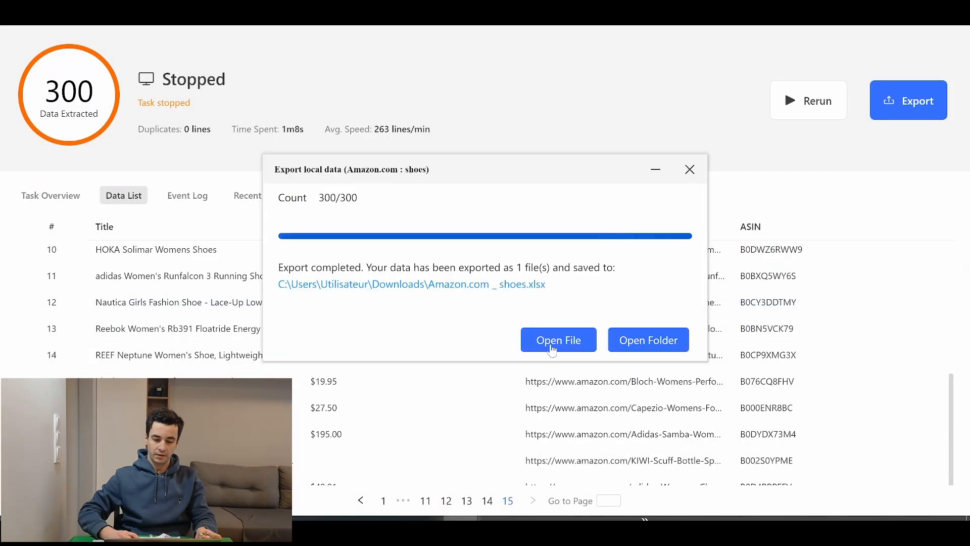
scroll(197, 270, down, 3)
scroll(197, 270, down, 20)
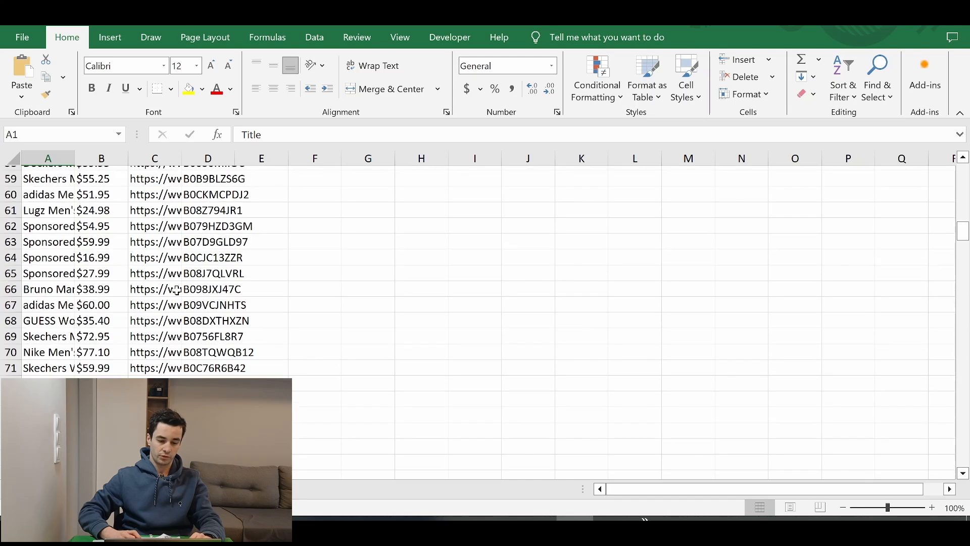
scroll(147, 290, down, 20)
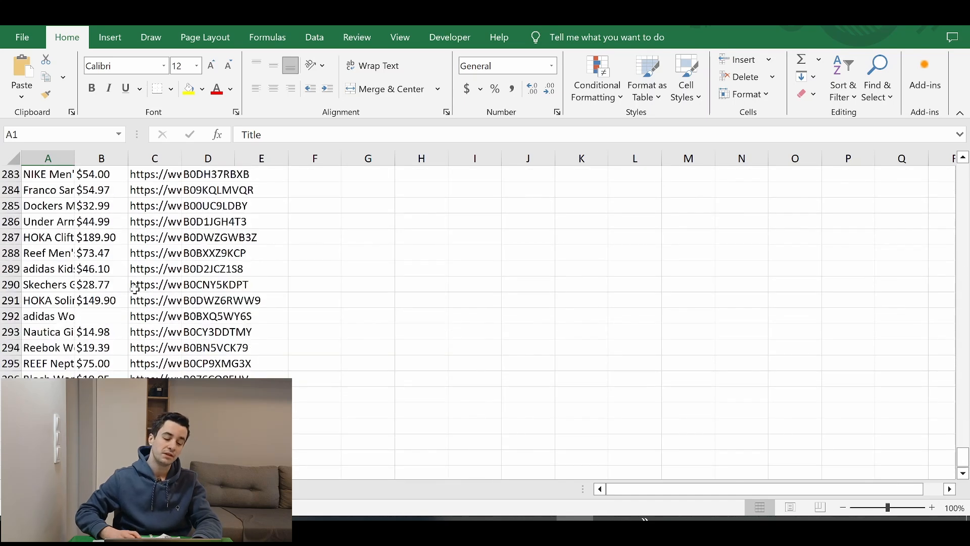
scroll(83, 244, up, 5)
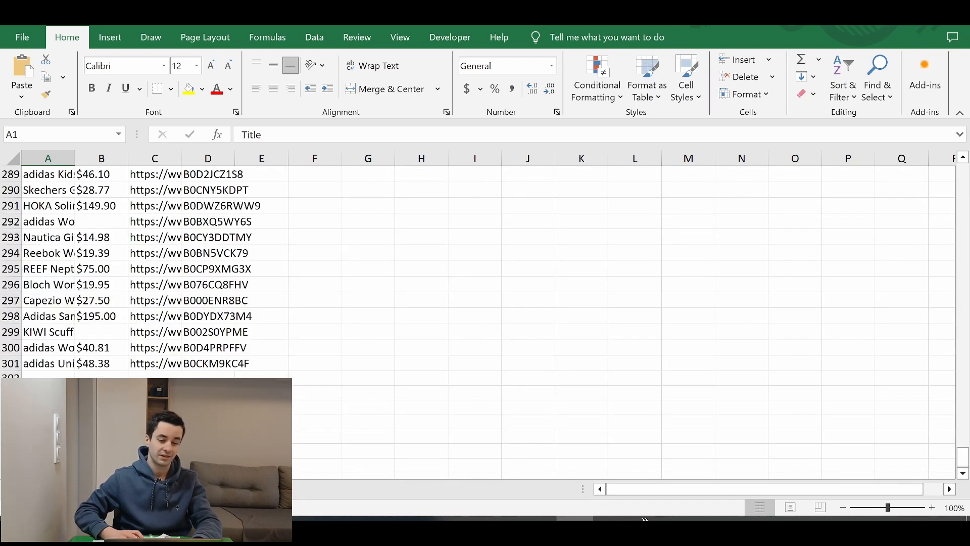